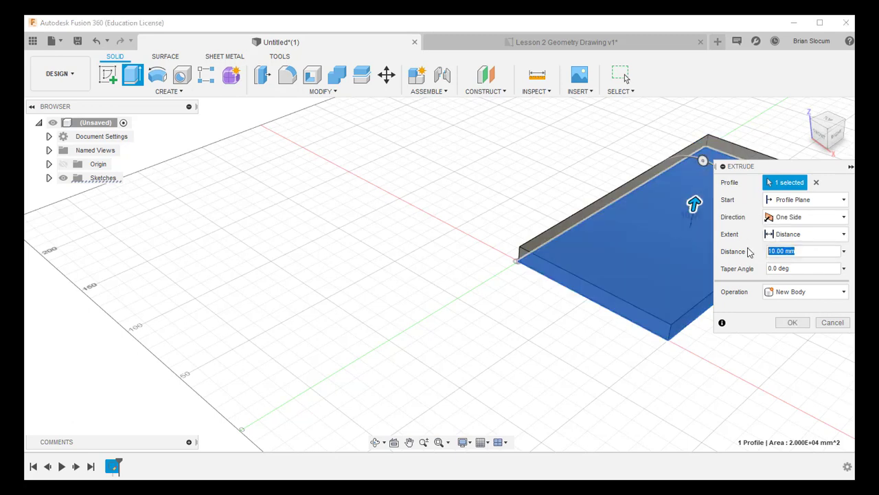
- Extrude the selected rectangular profile 10 mm on one side as a new body
text(10)
key(Return)
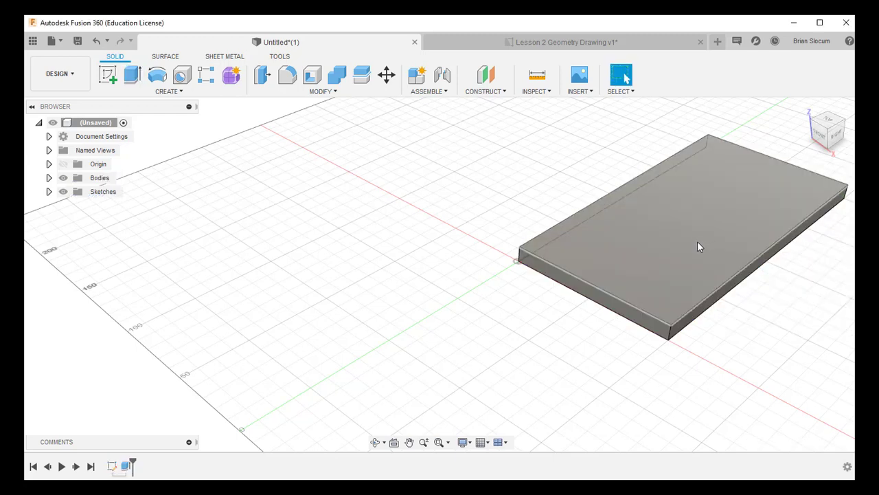
scroll(756, 238, down, 4)
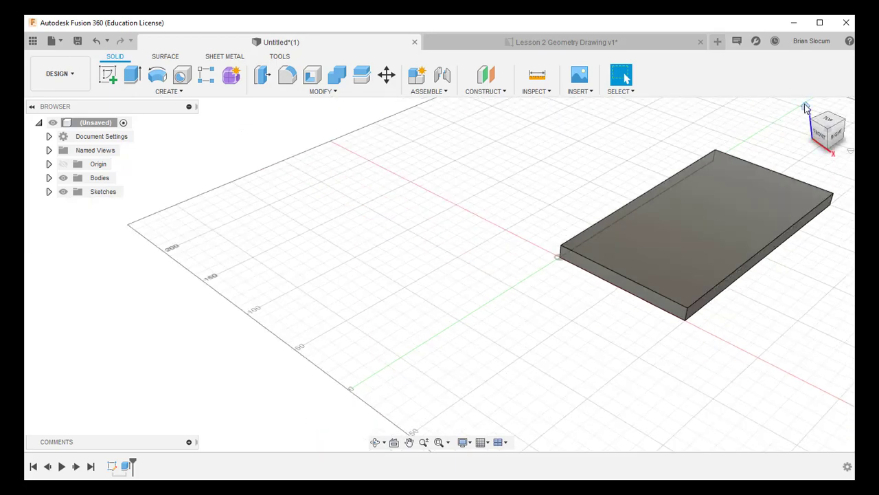
click(805, 108)
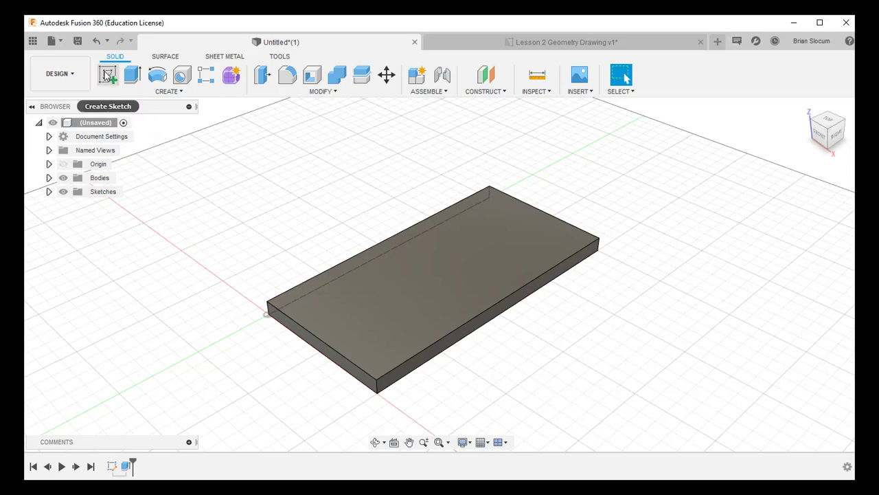
- Create a new sketch on the top face of the plate
click(108, 74)
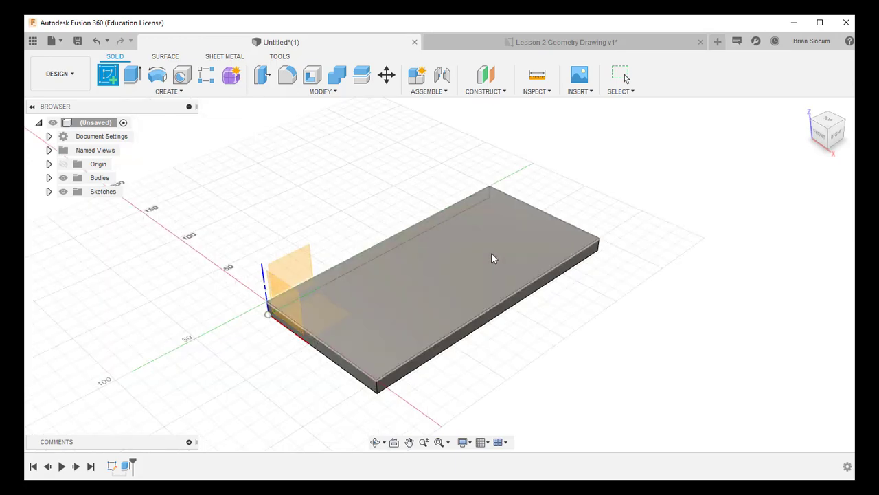
click(501, 303)
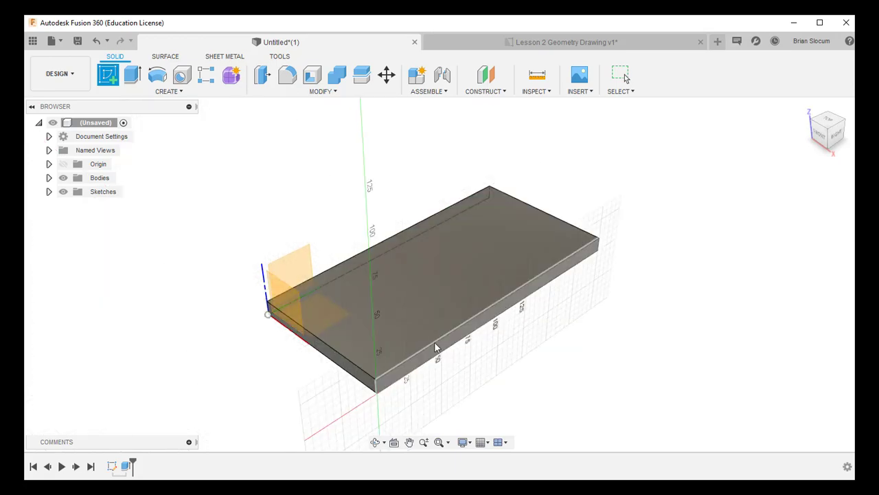
key(ctrl+z)
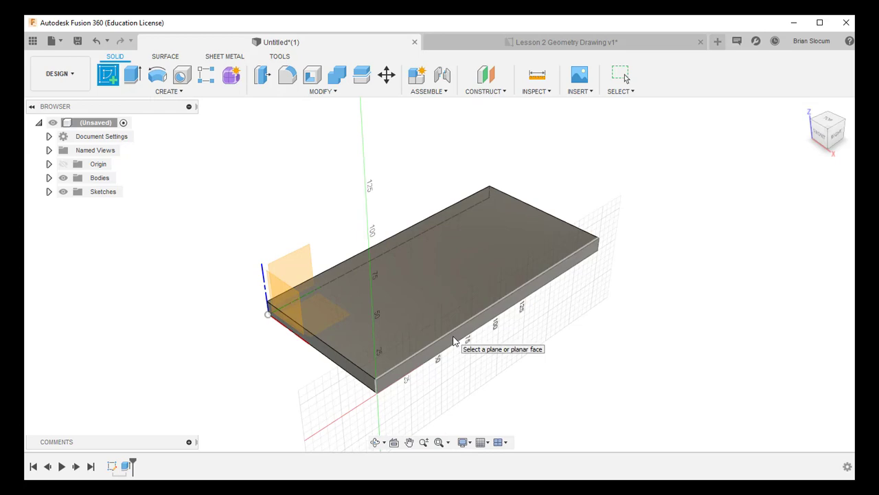
key(Escape)
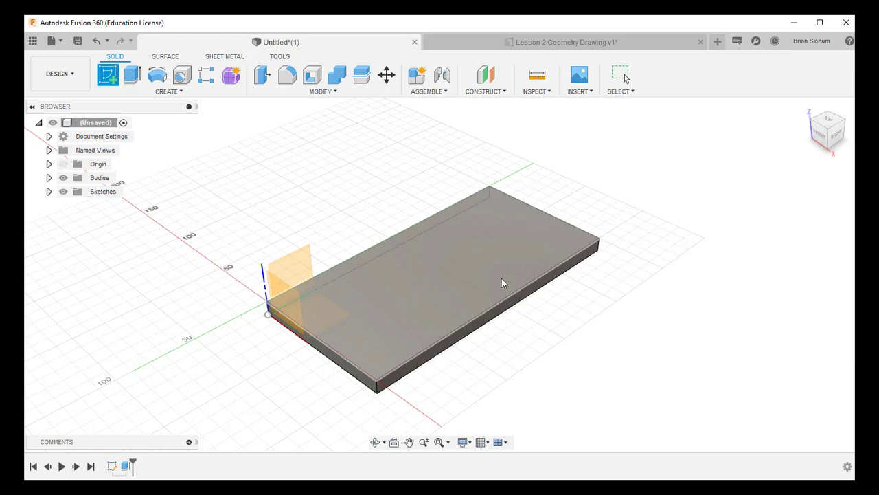
click(467, 246)
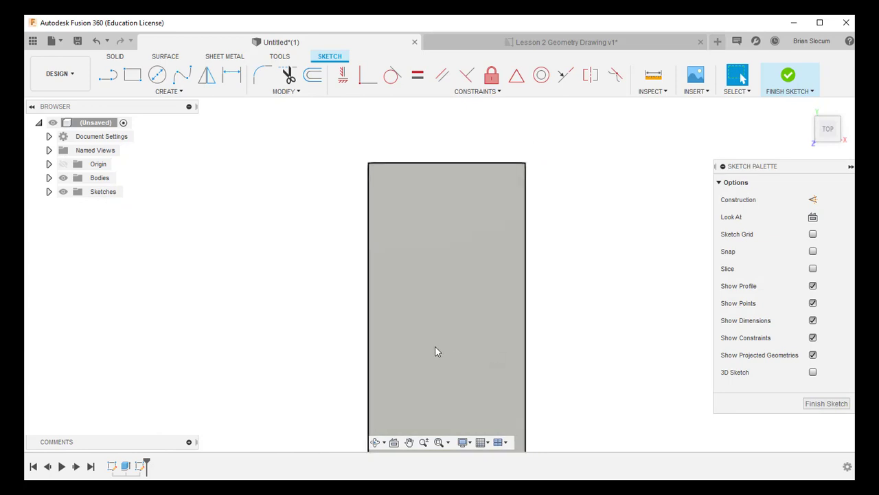
- Sketch a two-point rectangle from the origin corner to the plate's opposite long edge, 100 mm wide and about 36 mm high
mouse_move(435, 347)
middle_down()
mouse_move(426, 268)
mouse_move(421, 284)
middle_up()
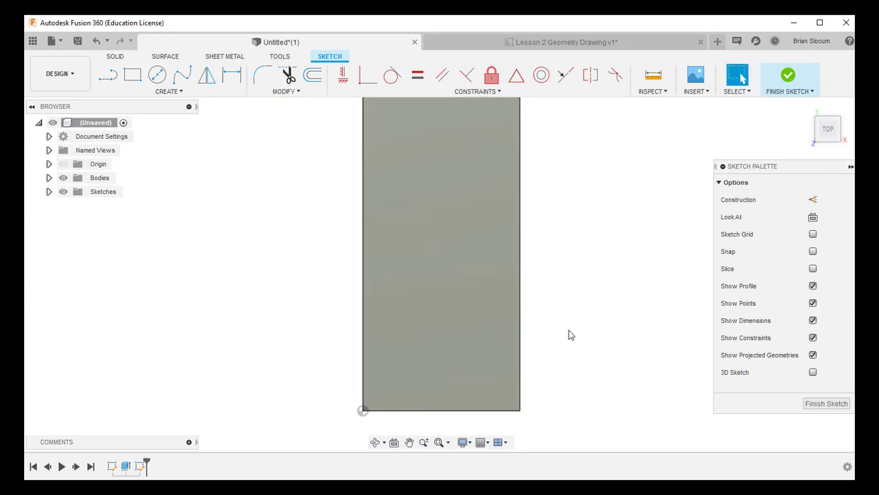
mouse_move(569, 335)
middle_down()
mouse_move(563, 281)
mouse_move(547, 327)
mouse_move(549, 291)
middle_up()
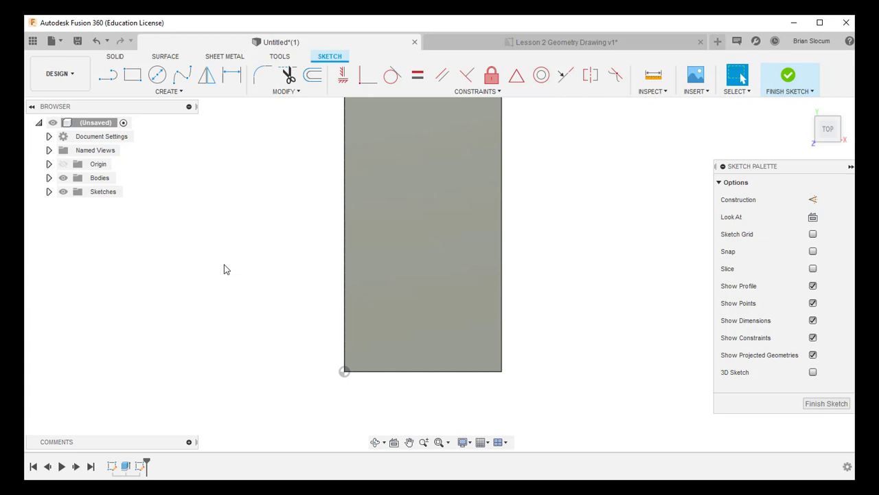
click(133, 76)
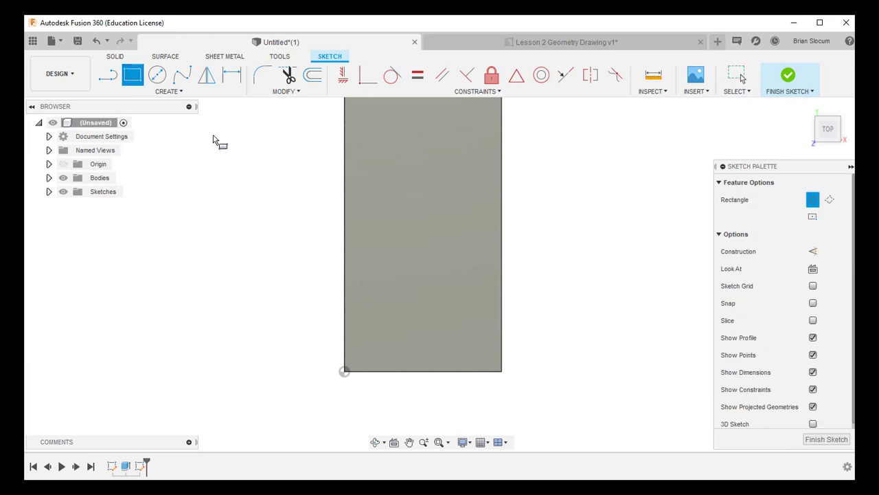
click(345, 372)
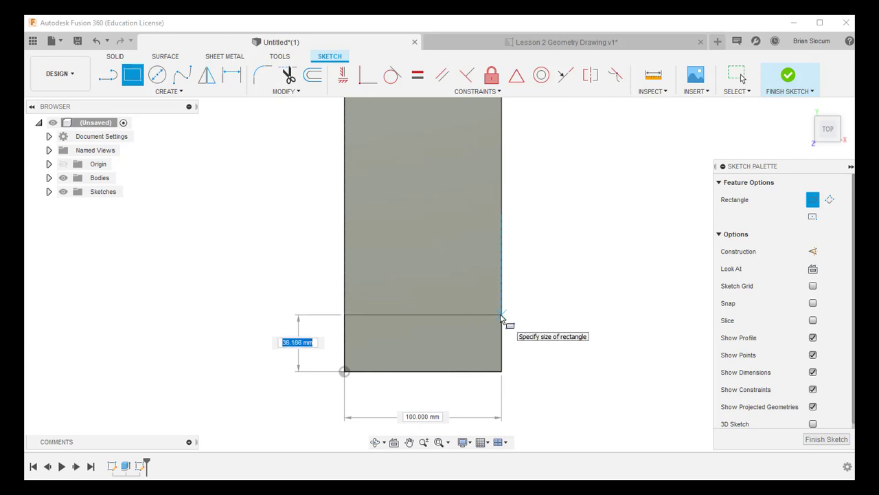
click(501, 317)
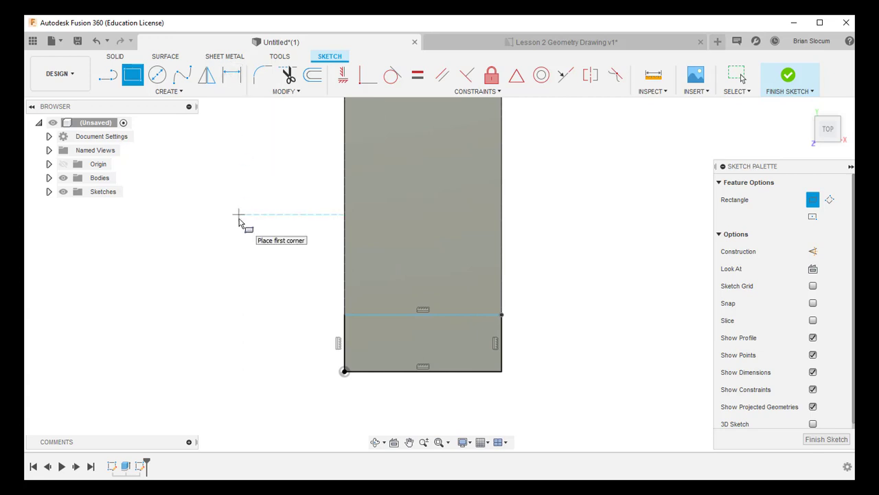
- Dimension the rectangle's short side at 25 mm and finish the sketch
key(d)
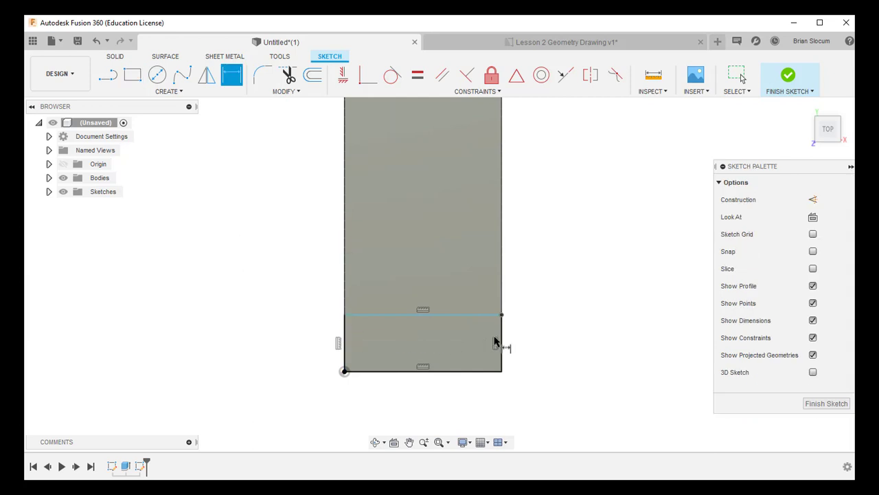
click(344, 329)
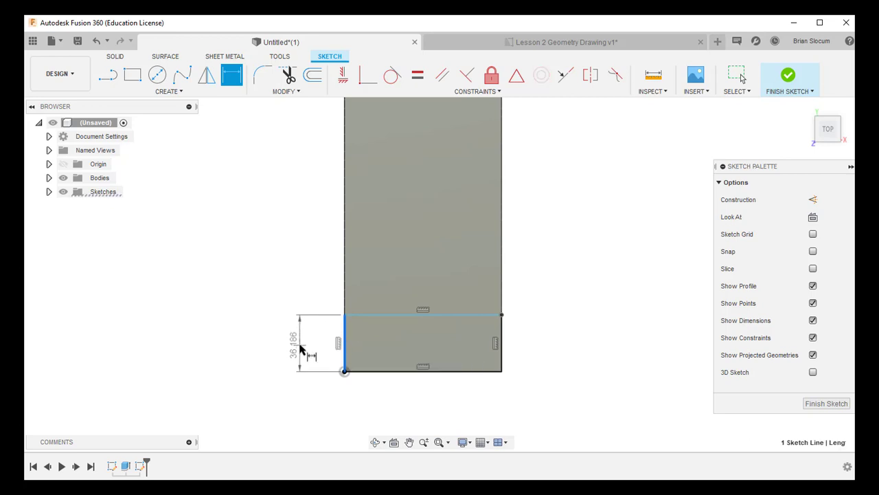
click(300, 350)
text(2)
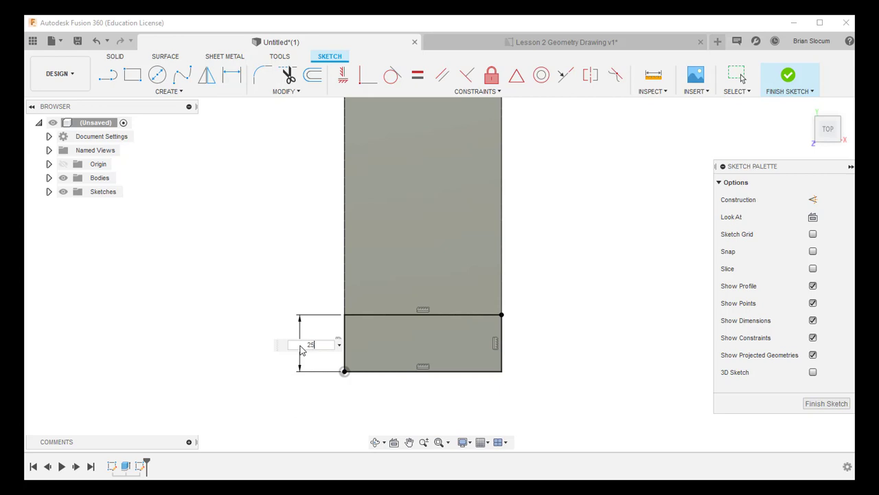
text(5)
key(Return)
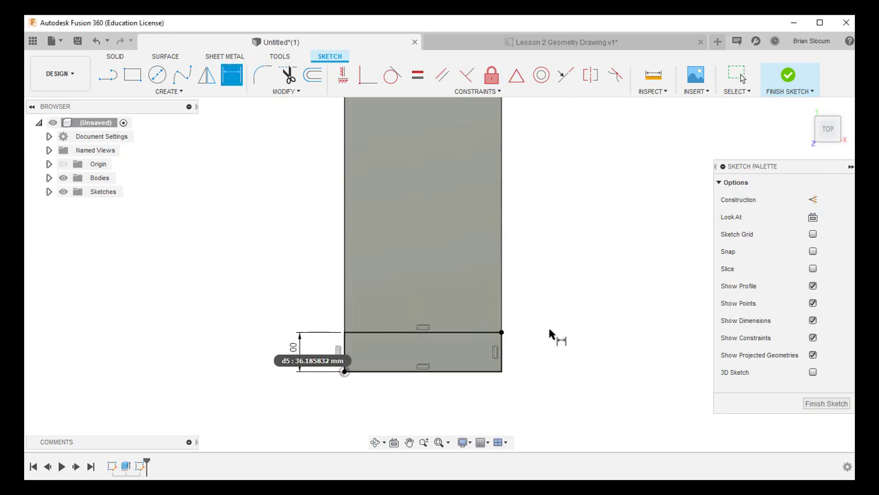
scroll(522, 375, up, 1)
scroll(416, 415, up, 1)
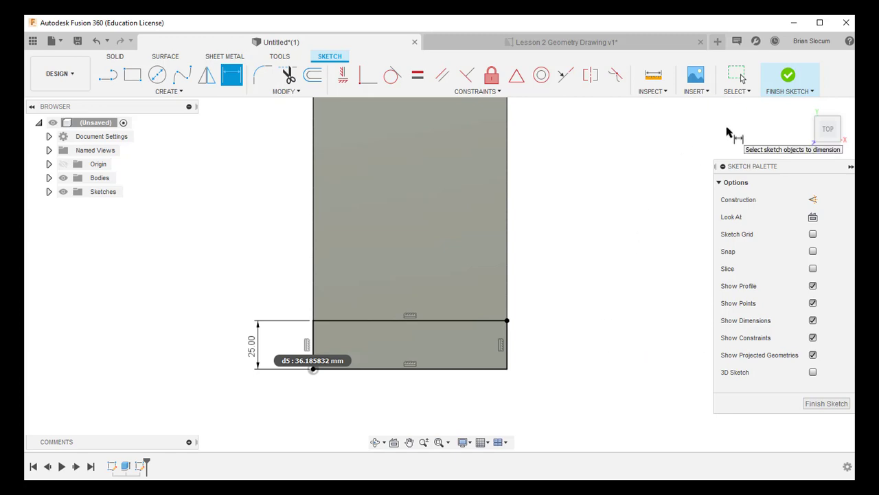
click(793, 77)
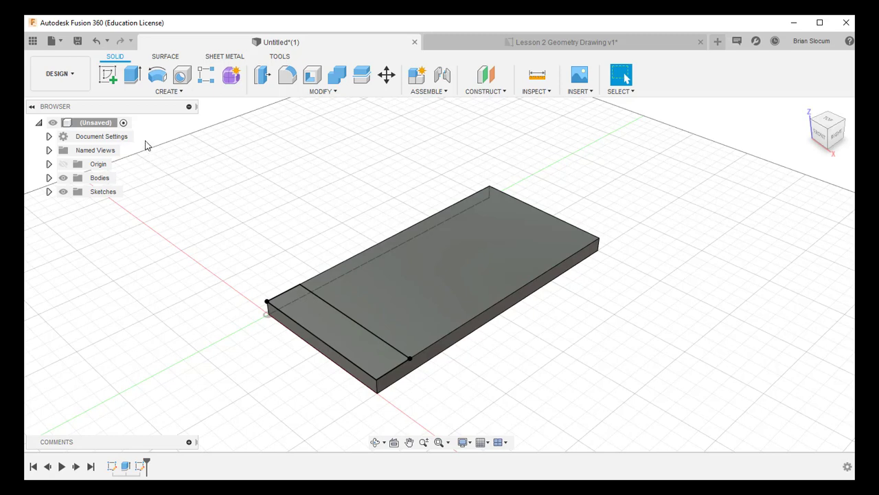
- Extrude only the narrow strip profile at the plate's front end 20 mm upward, using the Join operation
click(134, 75)
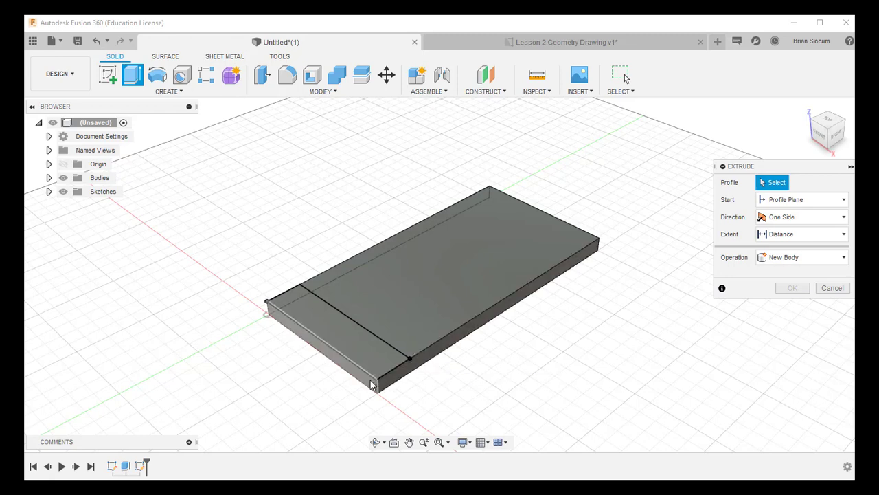
click(330, 324)
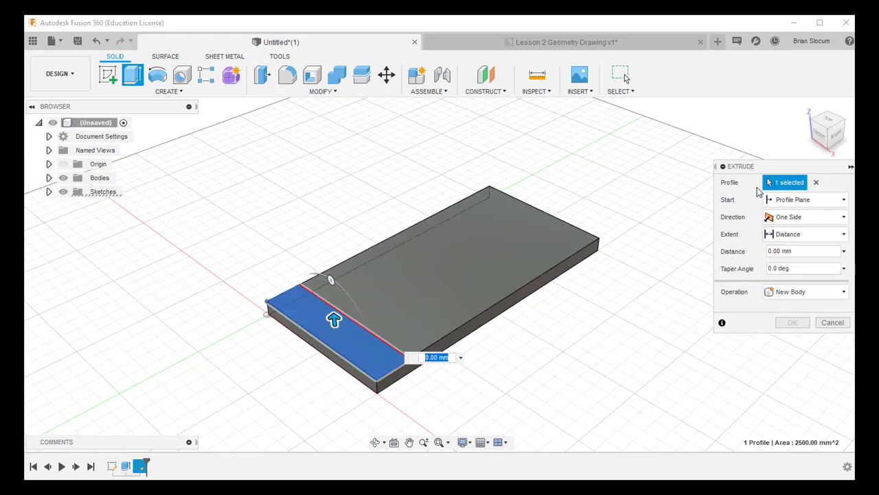
click(450, 258)
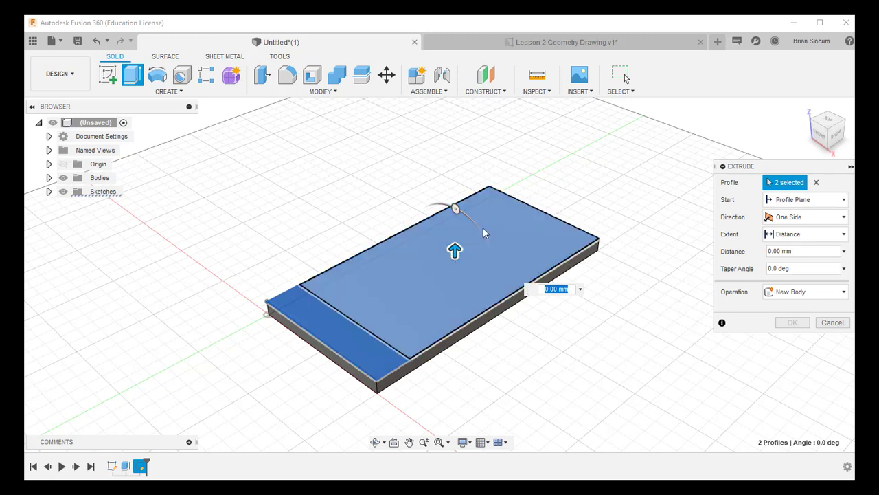
click(816, 182)
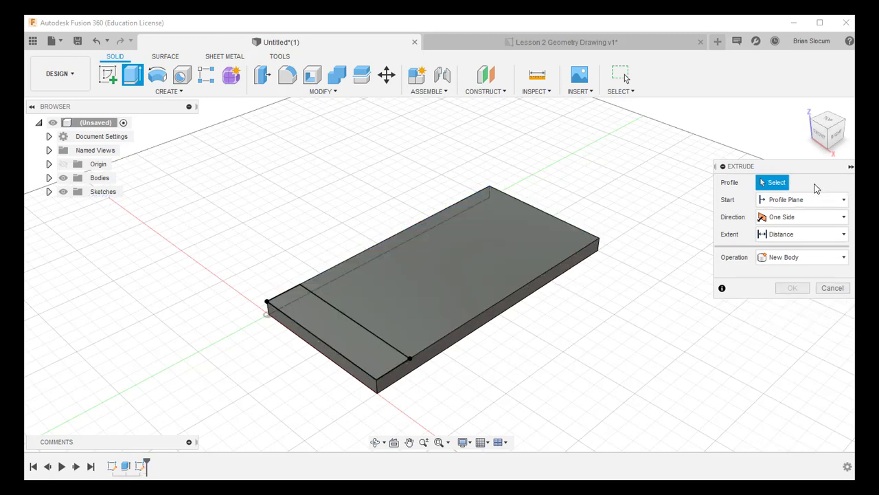
click(347, 341)
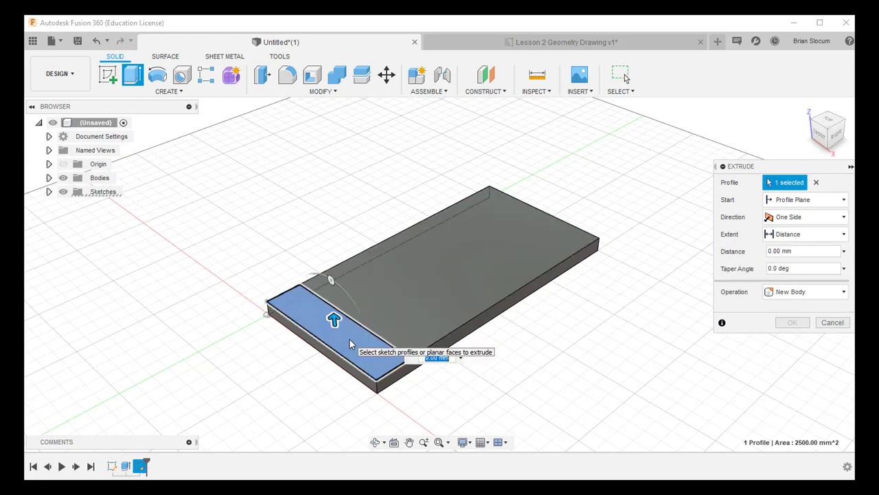
click(797, 251)
text(20)
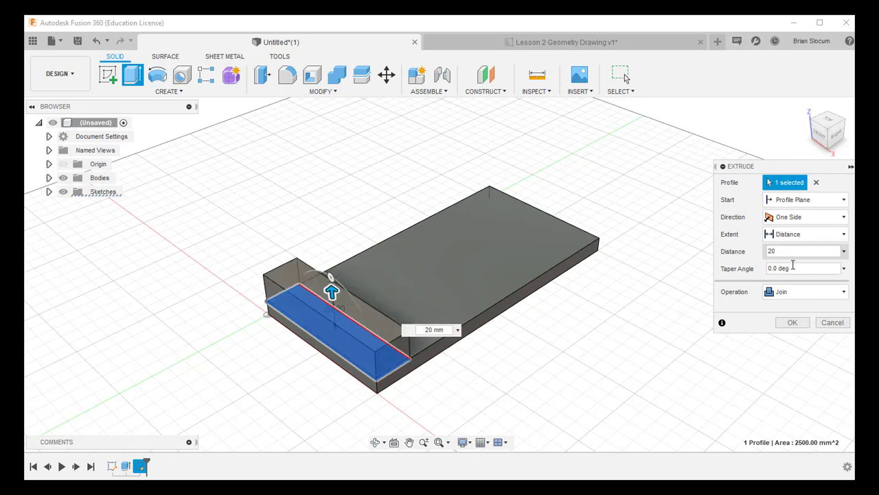
click(803, 293)
click(803, 270)
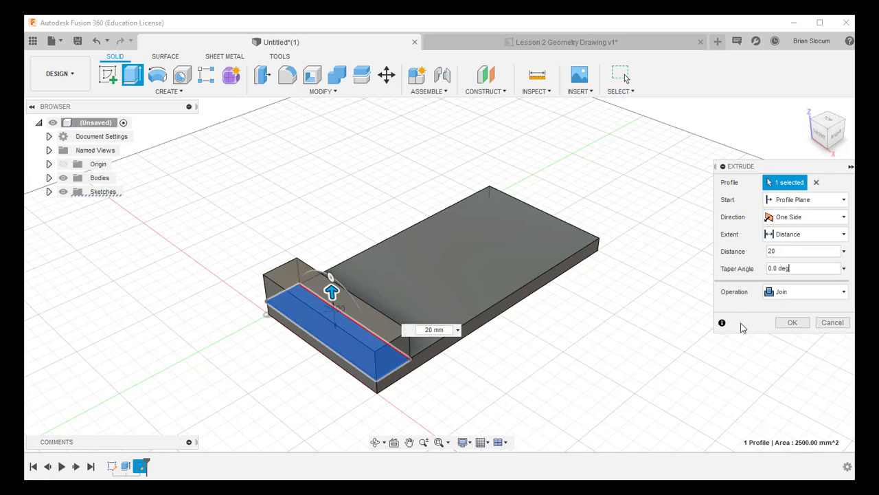
click(793, 323)
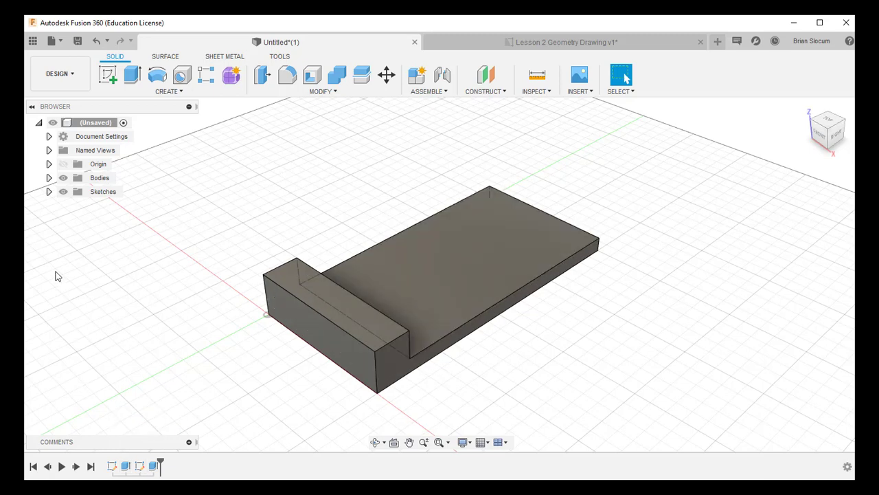
click(49, 191)
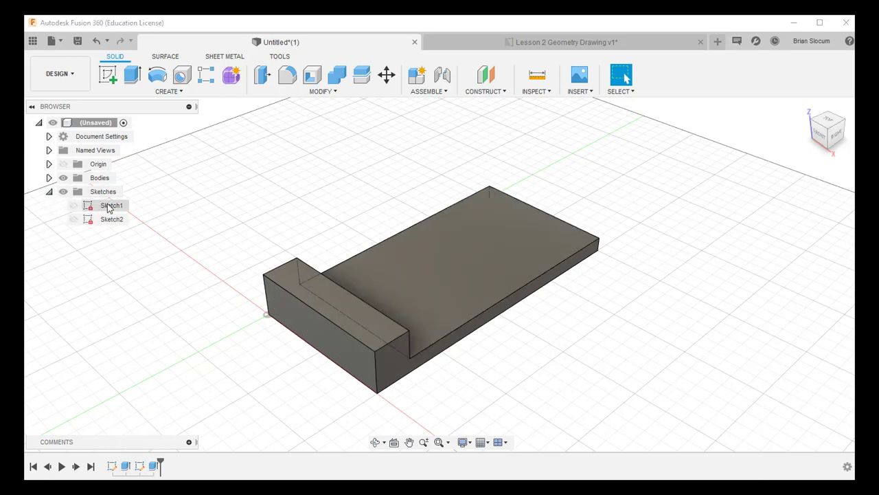
click(49, 192)
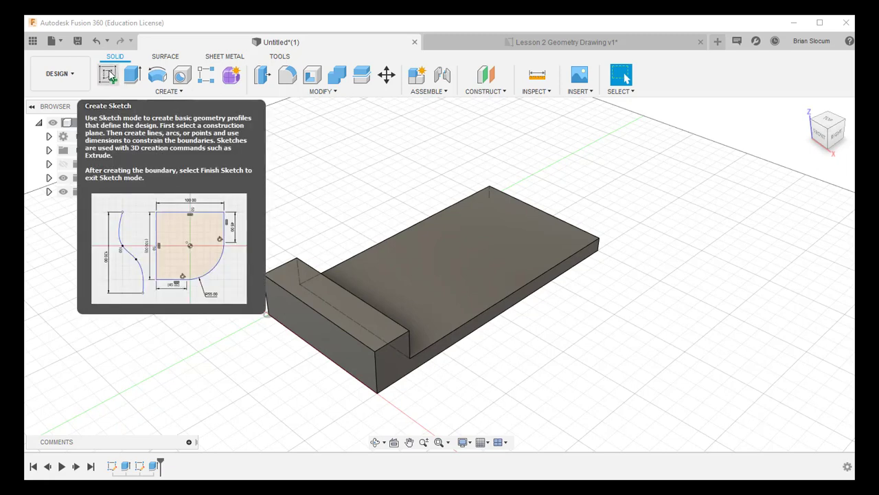
- Create a sketch on the plate's lower top face and draw a small center diameter circle near its far left corner
click(110, 76)
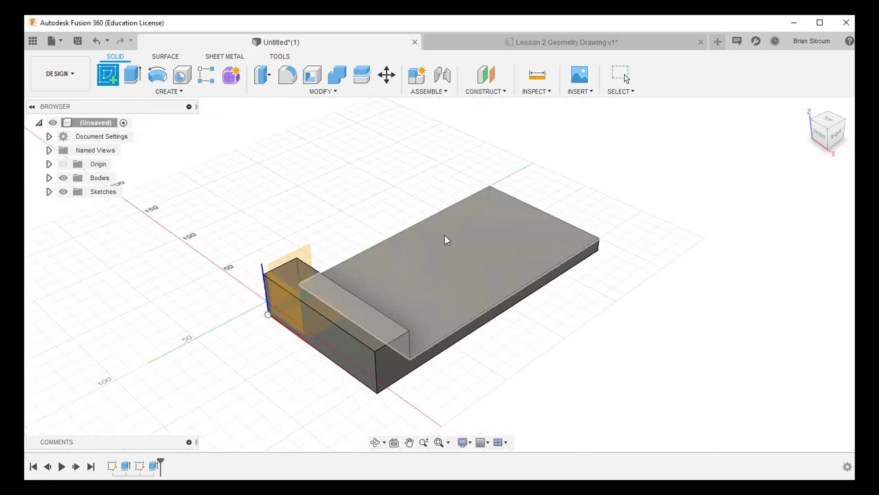
click(465, 241)
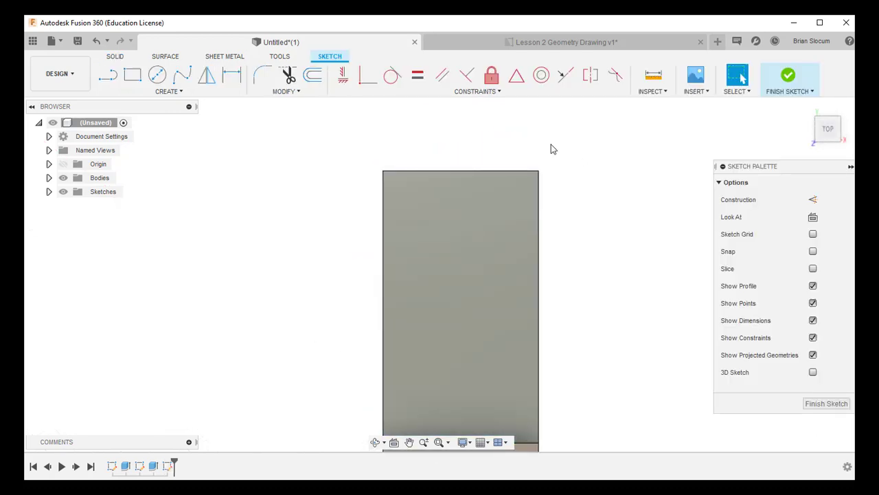
click(158, 93)
mouse_move(158, 131)
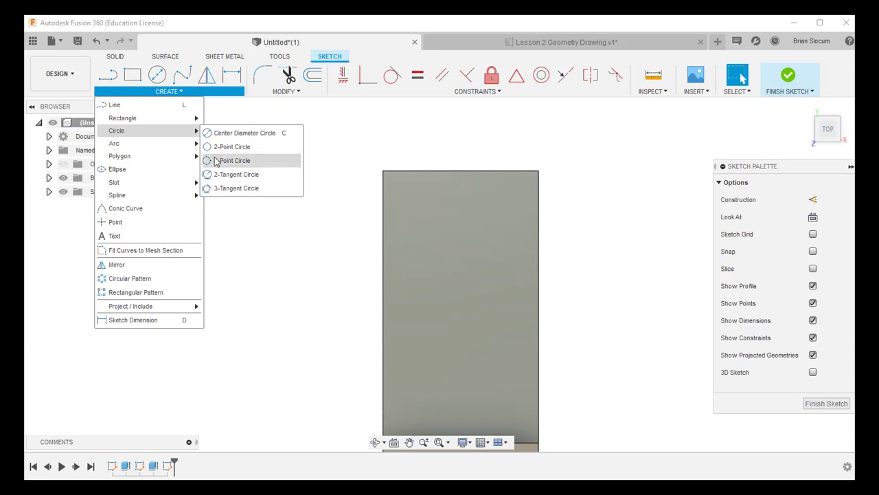
click(227, 133)
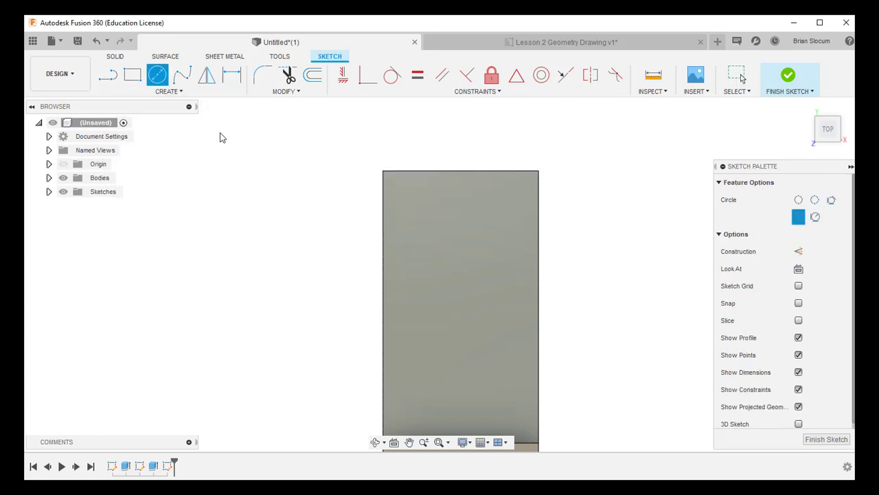
click(418, 206)
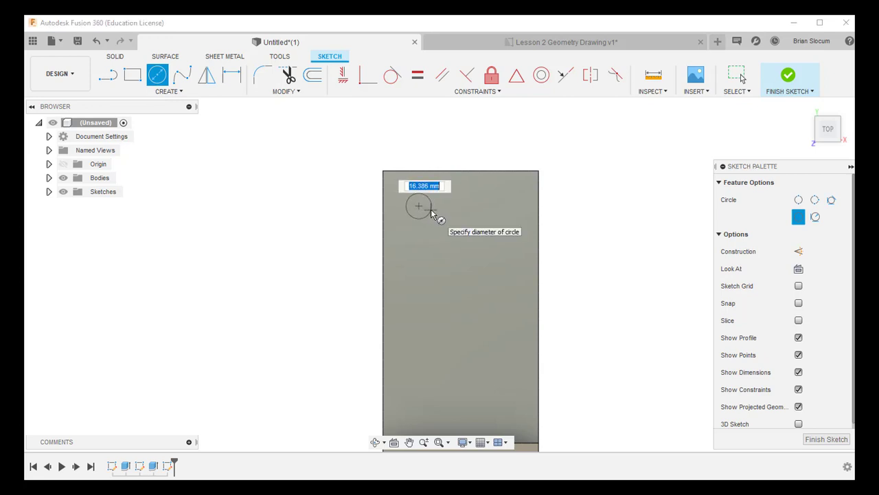
click(436, 217)
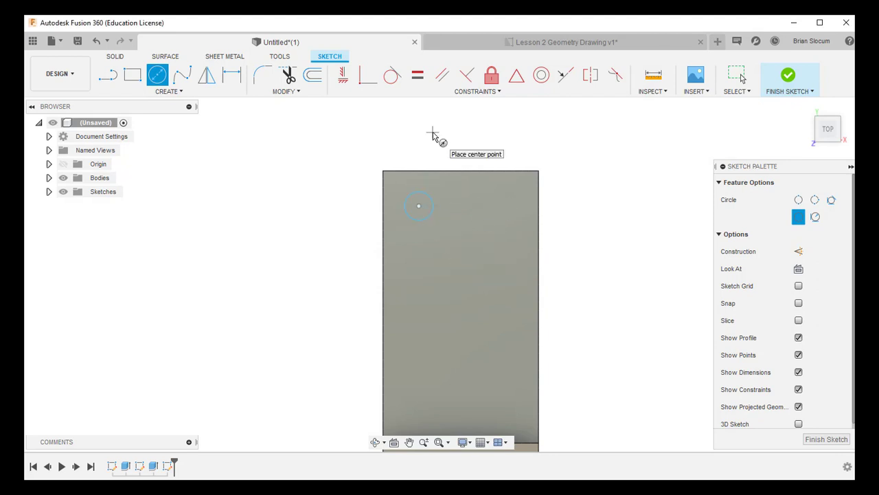
- Dimension the small circle near the plate's far corner to a diameter of 18 mm
key(d)
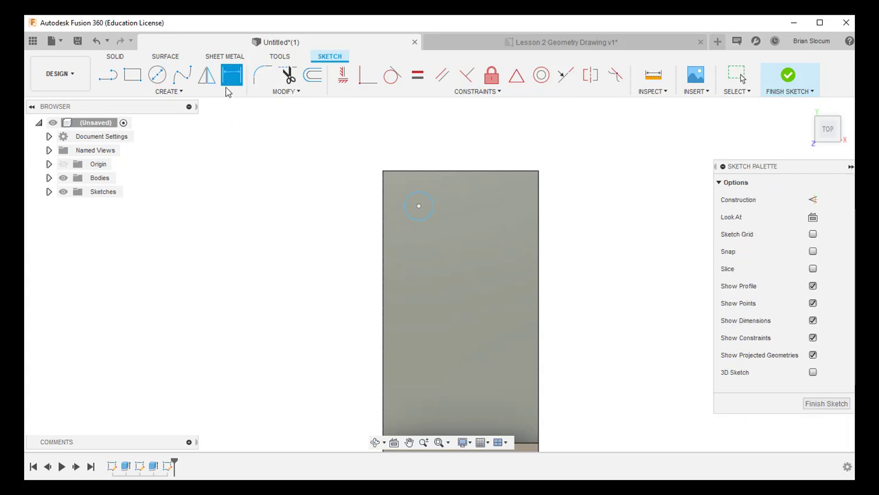
click(429, 199)
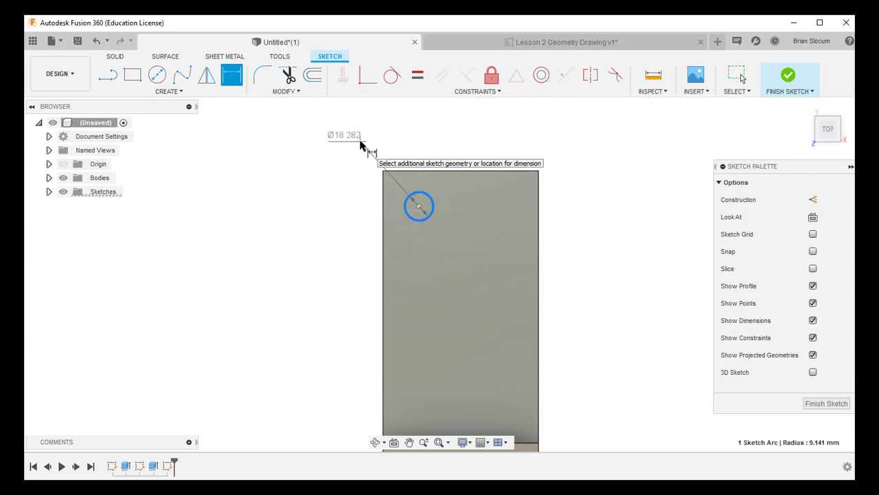
click(361, 147)
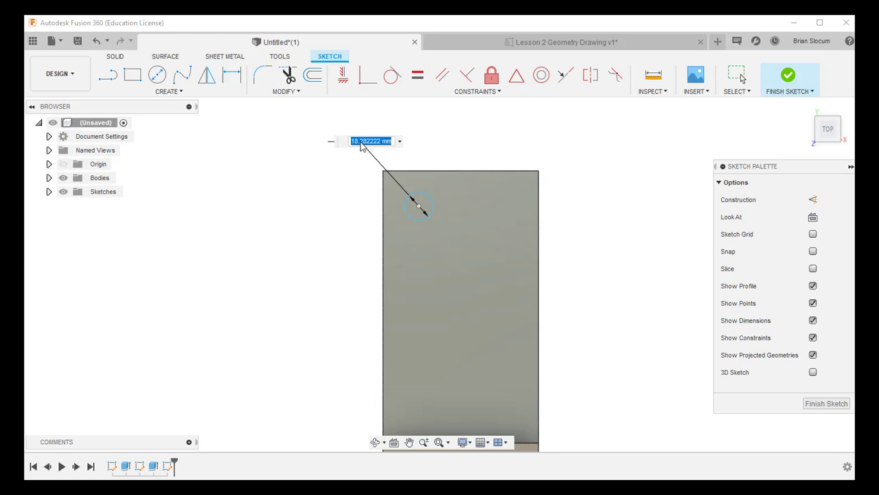
text(18)
key(Return)
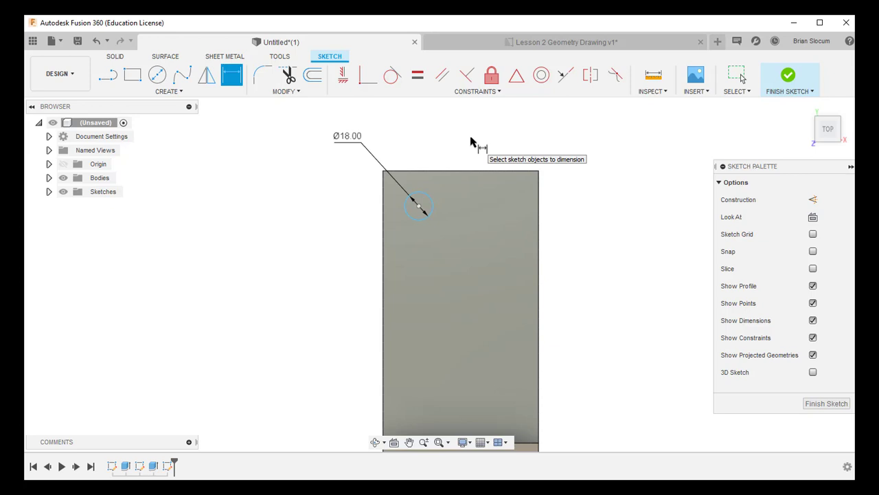
- Dimension the circle's center 20 mm from the plate's far short edge
click(421, 196)
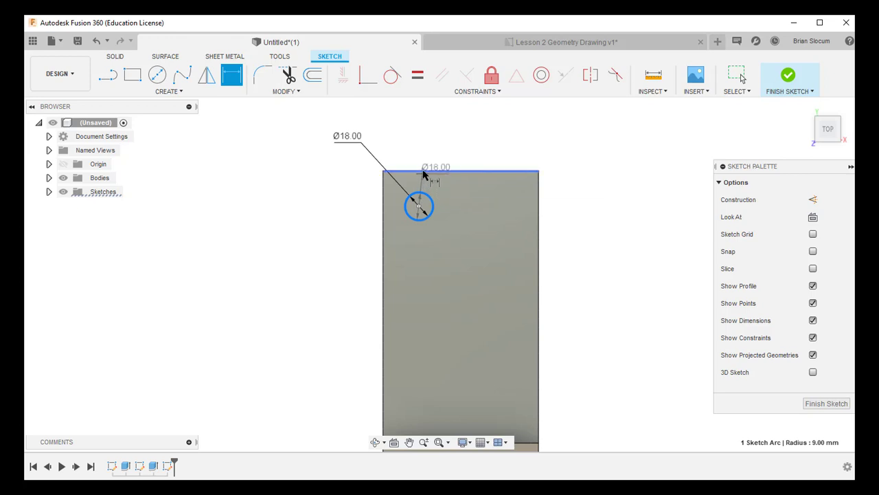
click(423, 171)
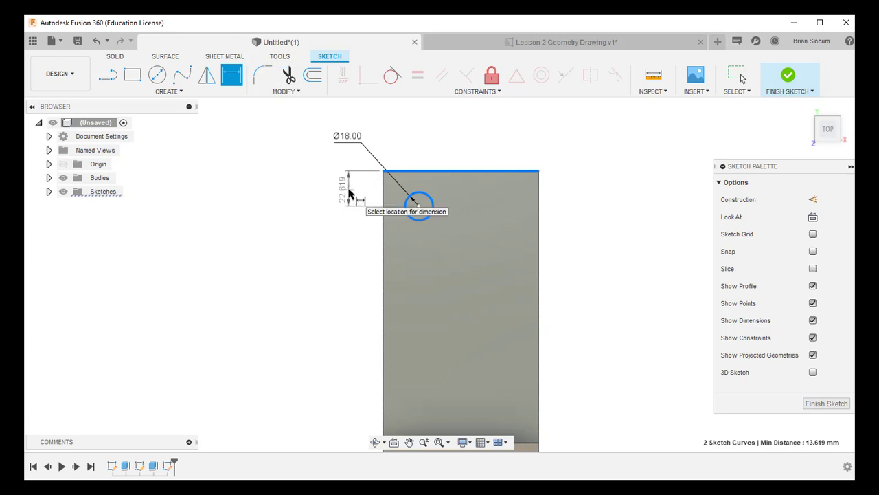
click(349, 194)
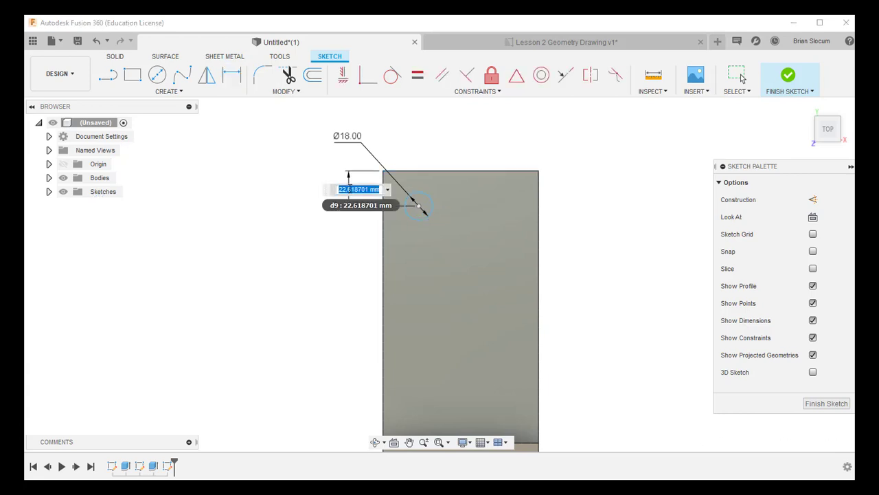
text(20)
key(Return)
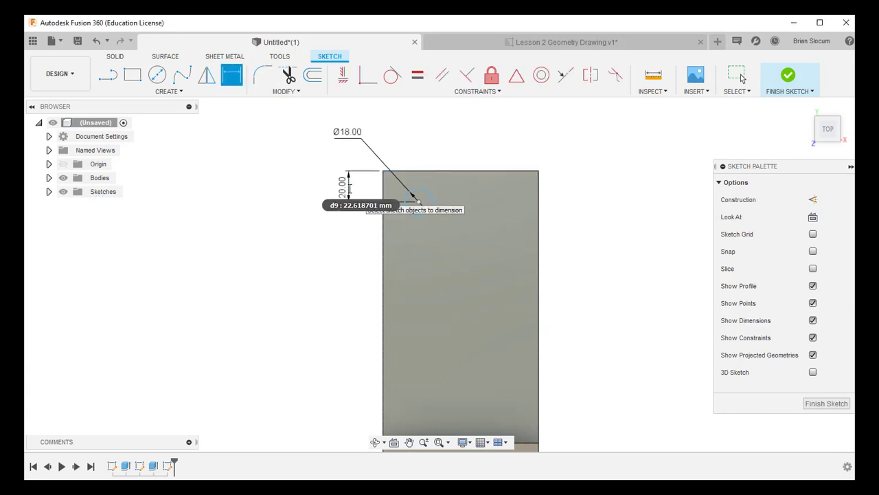
- Dimension the circle's center 25 mm from the adjacent long edge of the plate and end dimensioning
click(422, 193)
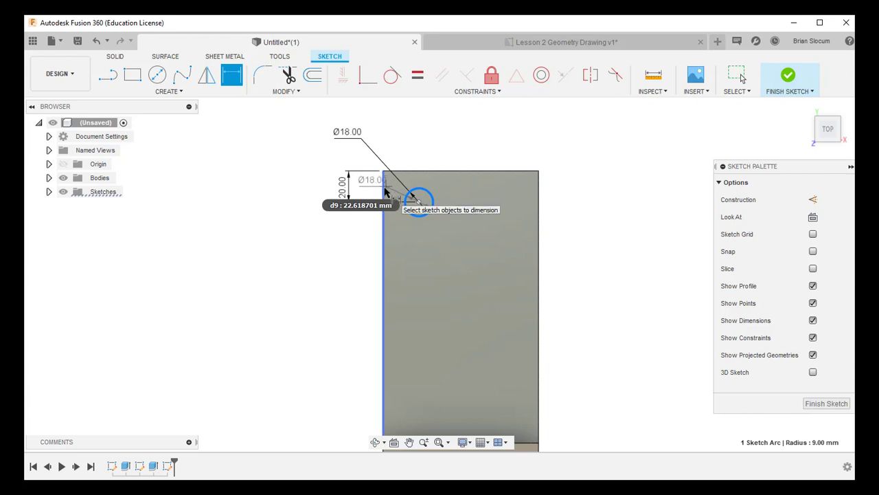
click(384, 191)
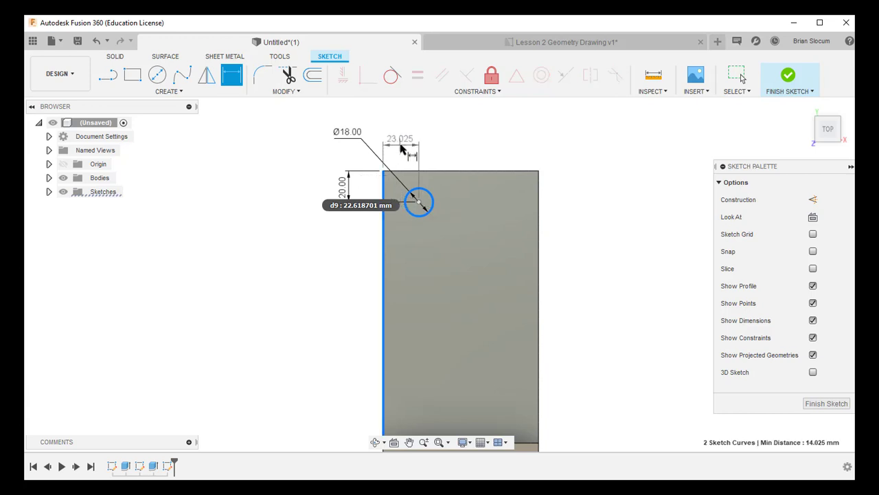
click(402, 149)
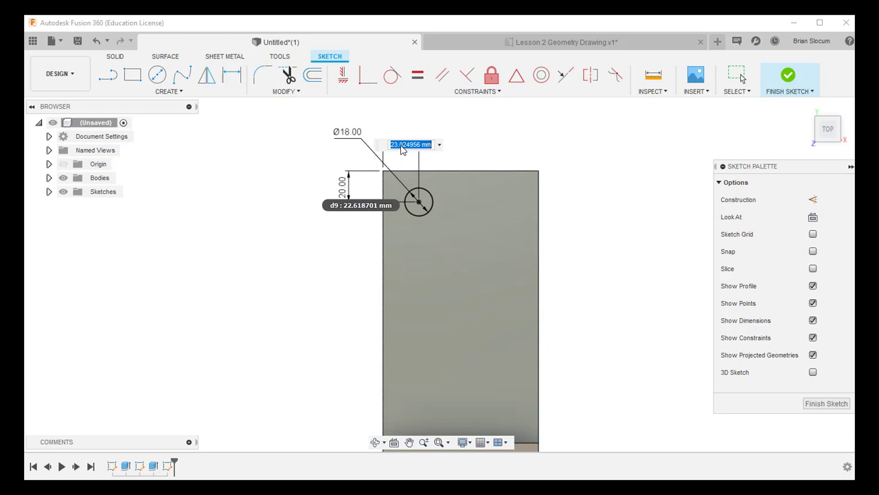
text(25)
key(Return)
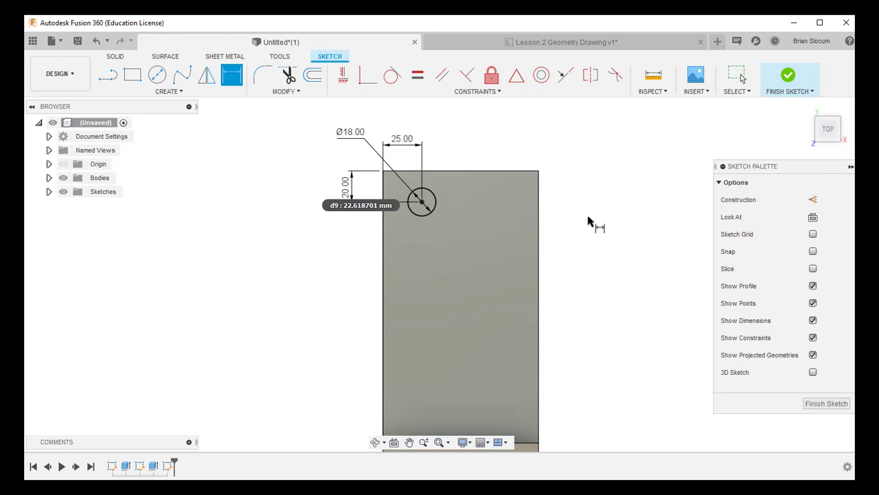
scroll(589, 222, up, 1)
scroll(589, 221, down, 2)
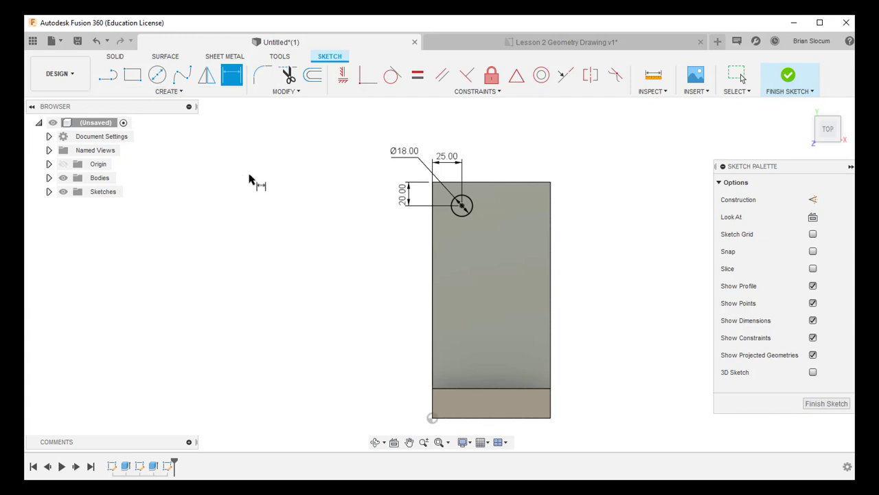
key(Escape)
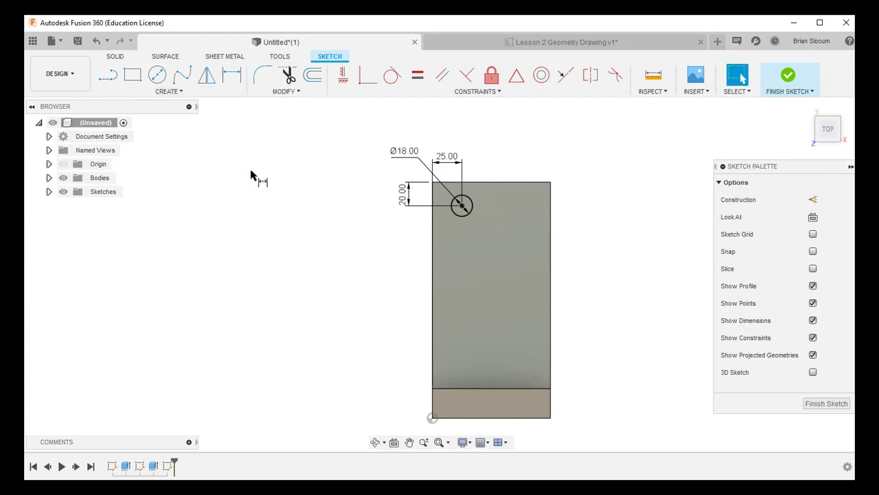
- Draw a lengthwise centerline from the midpoint of the plate's far short edge to the midpoint of the raised block's edge
click(105, 80)
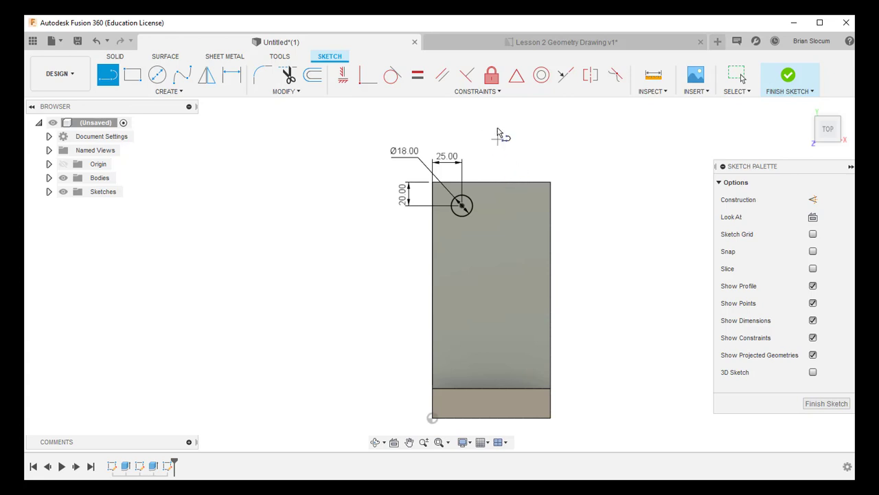
click(491, 183)
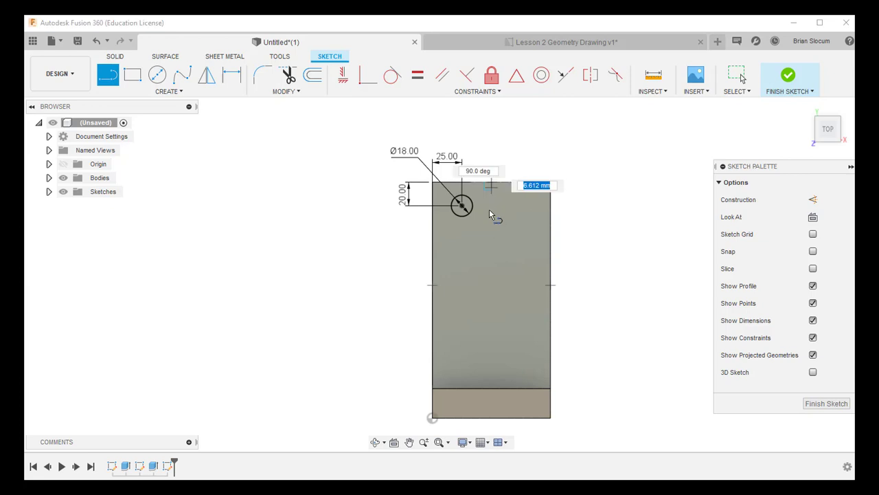
double_click(491, 388)
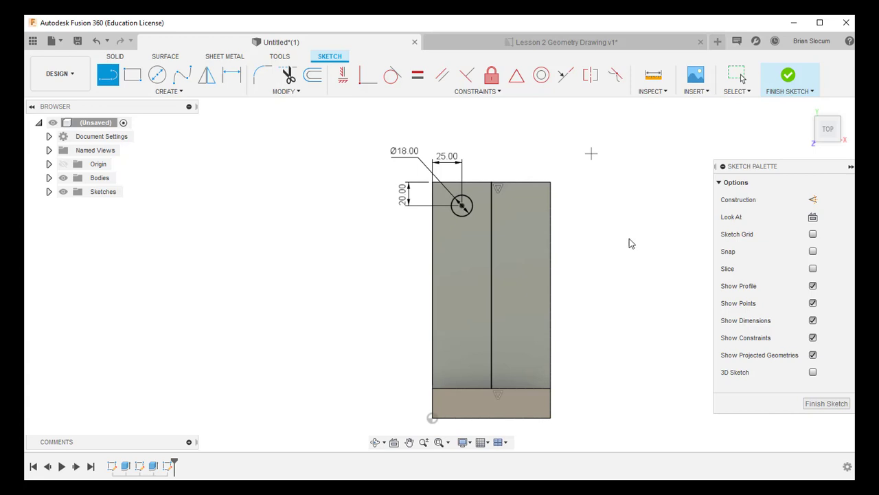
key(Escape)
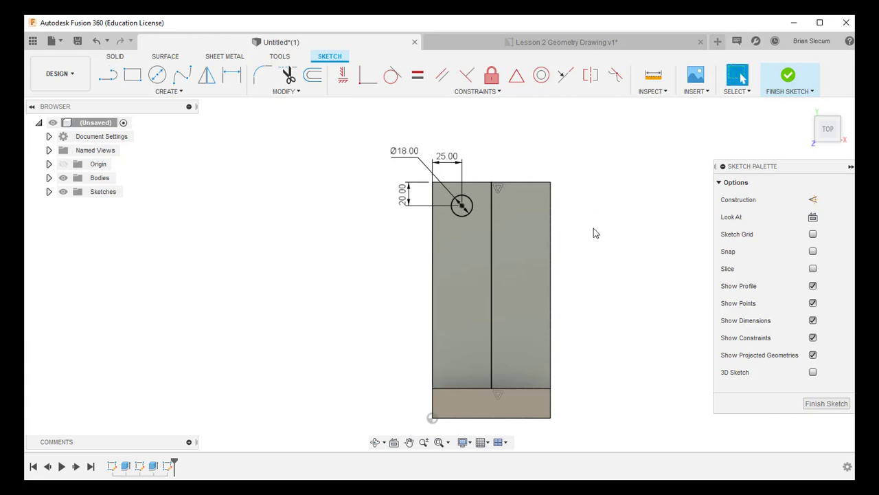
- Convert the lengthwise centerline to construction geometry and clear the selection
click(492, 256)
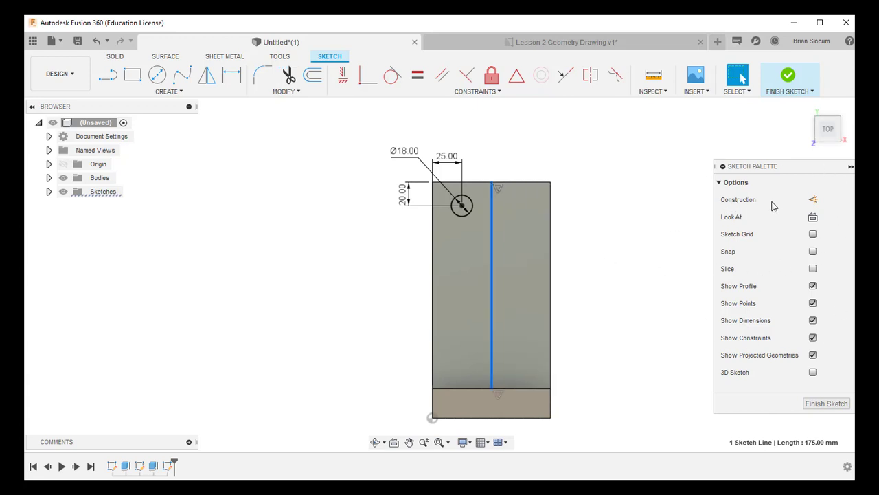
click(814, 200)
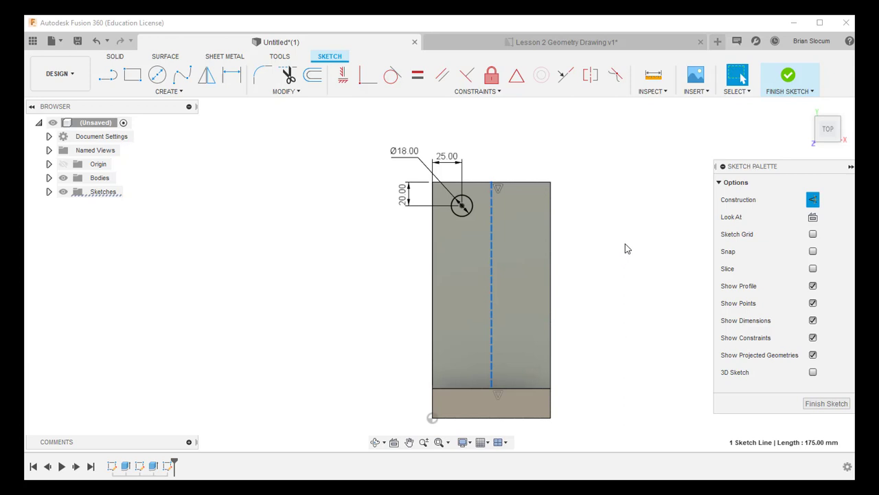
key(Escape)
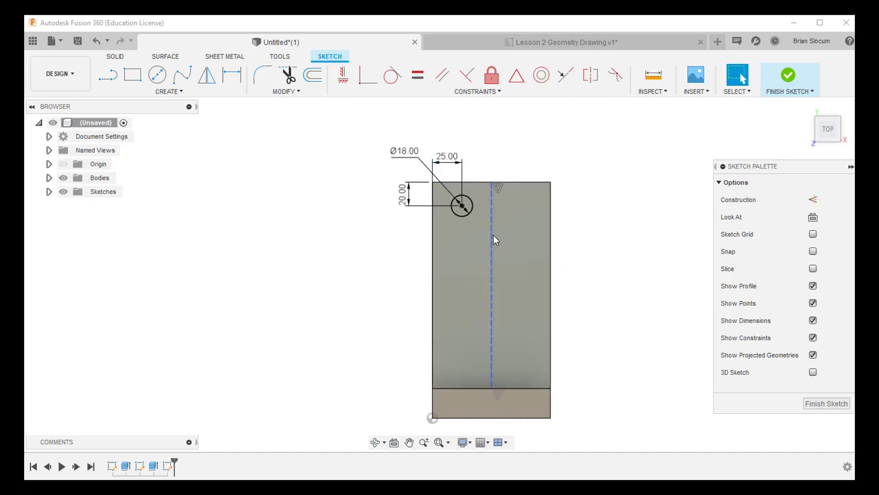
- Mirror only the 18 mm circle across the construction centerline onto the other half of the plate
click(462, 217)
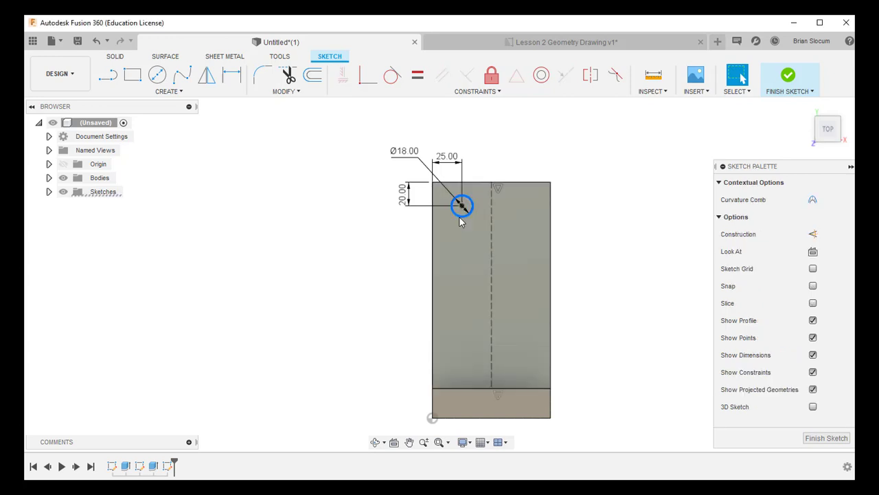
click(196, 94)
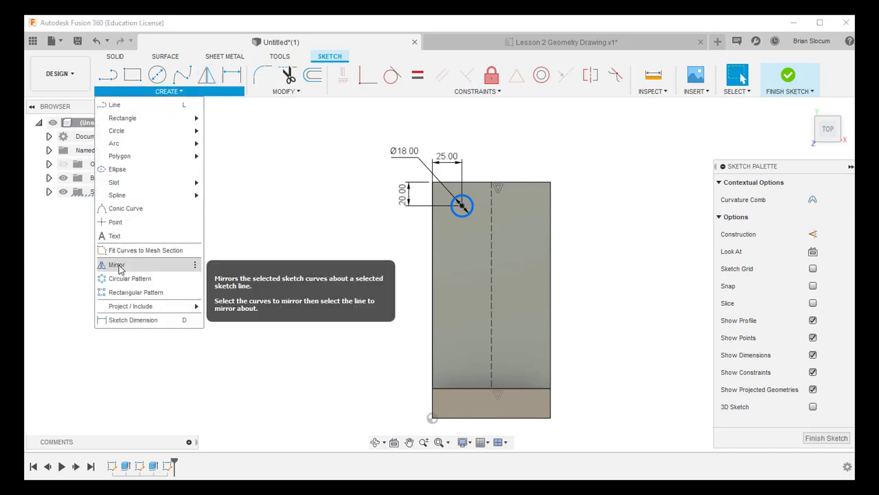
click(207, 76)
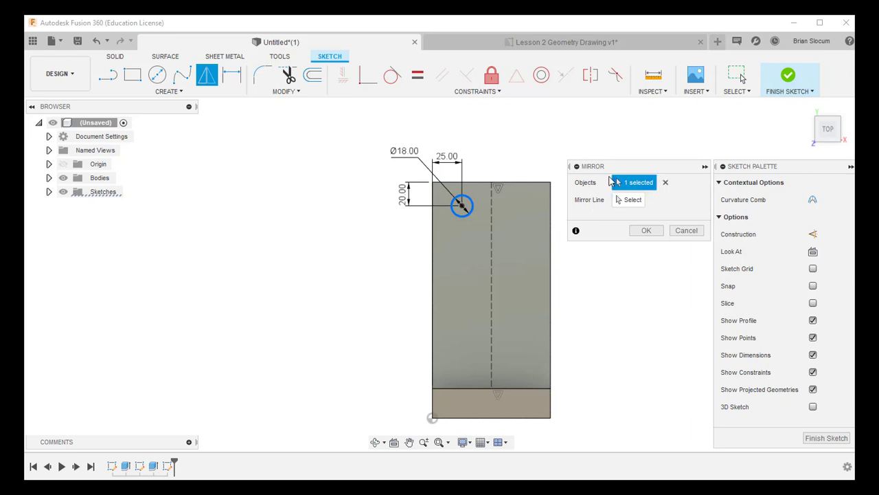
click(432, 265)
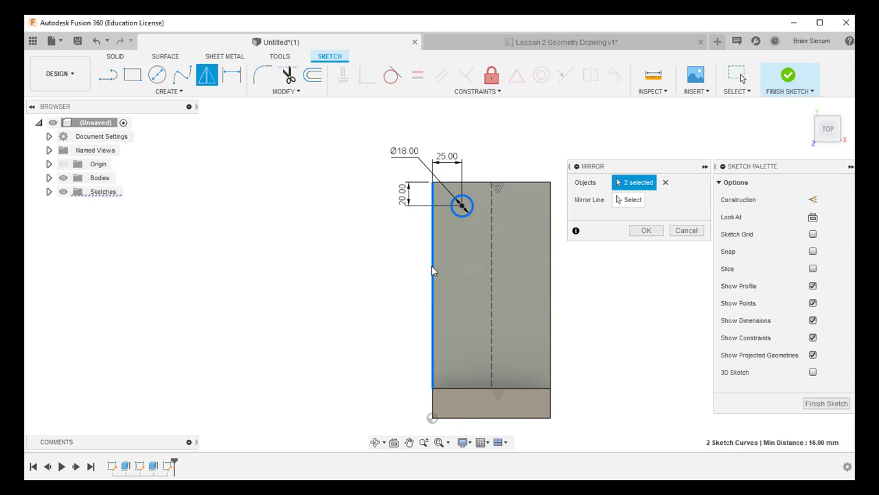
click(667, 183)
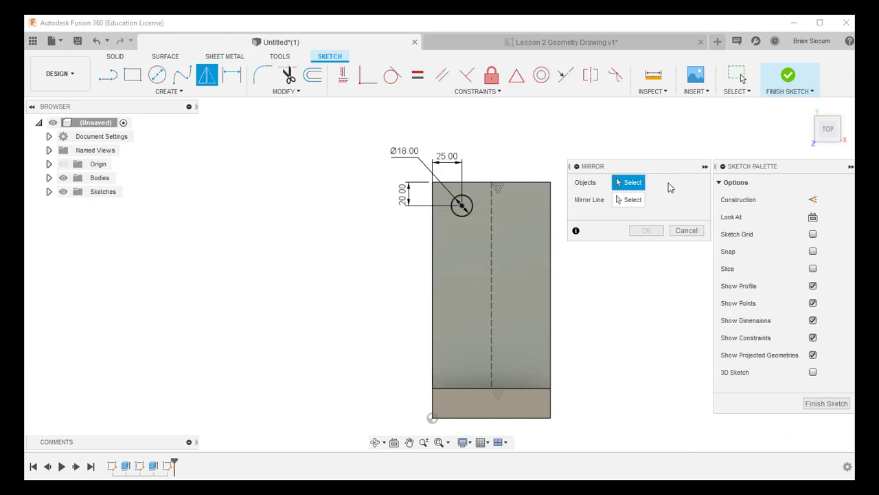
click(469, 214)
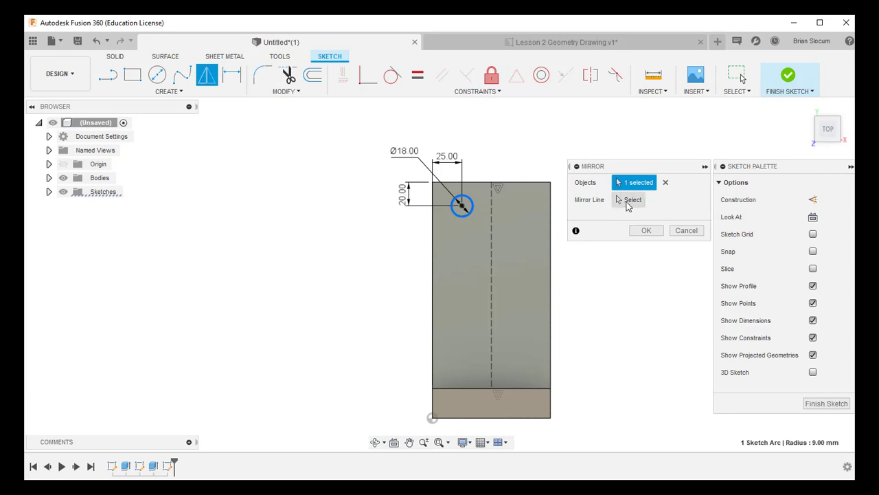
click(628, 202)
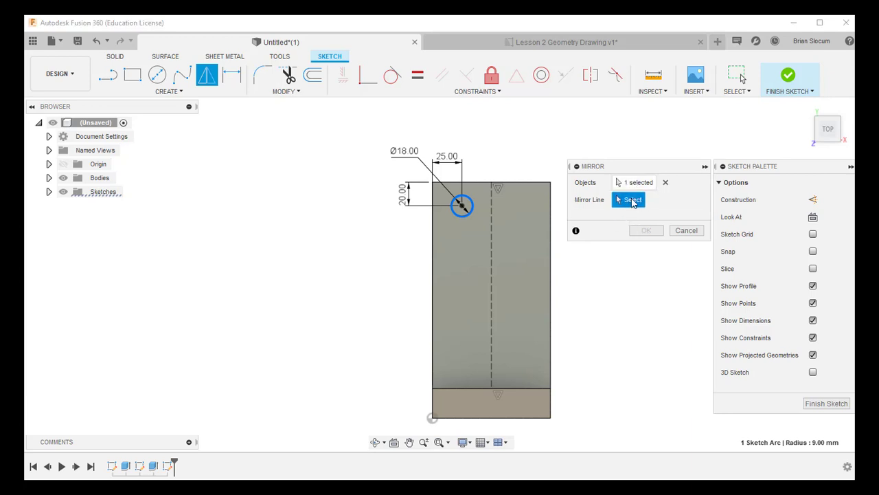
click(491, 253)
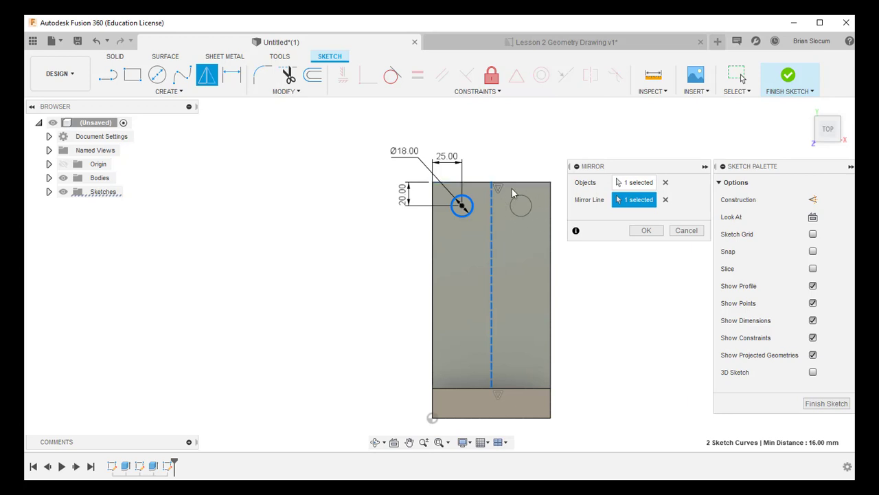
click(636, 234)
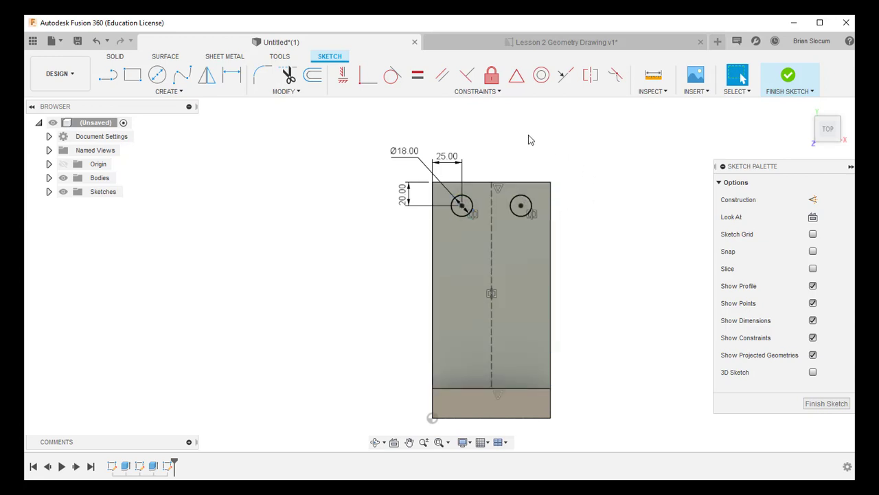
- Try a 22 mm offset between the original circle's center and the long edge, and restore it to 25 mm
double_click(447, 157)
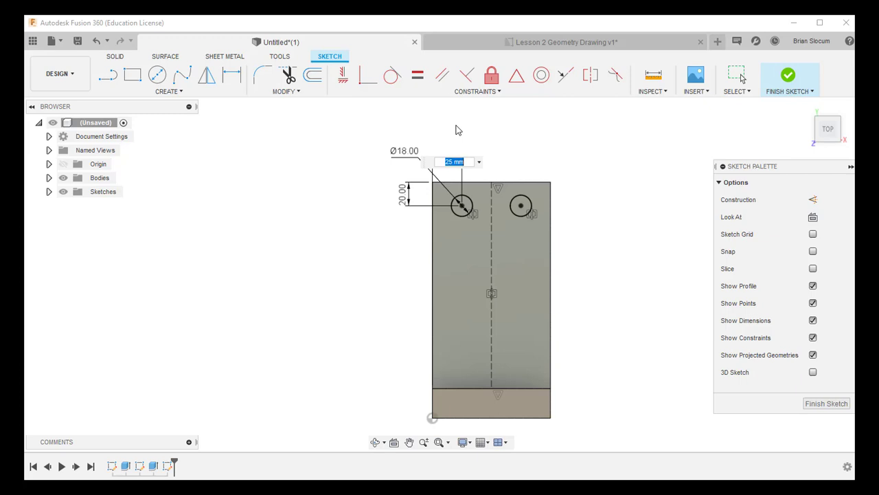
text(22)
key(Return)
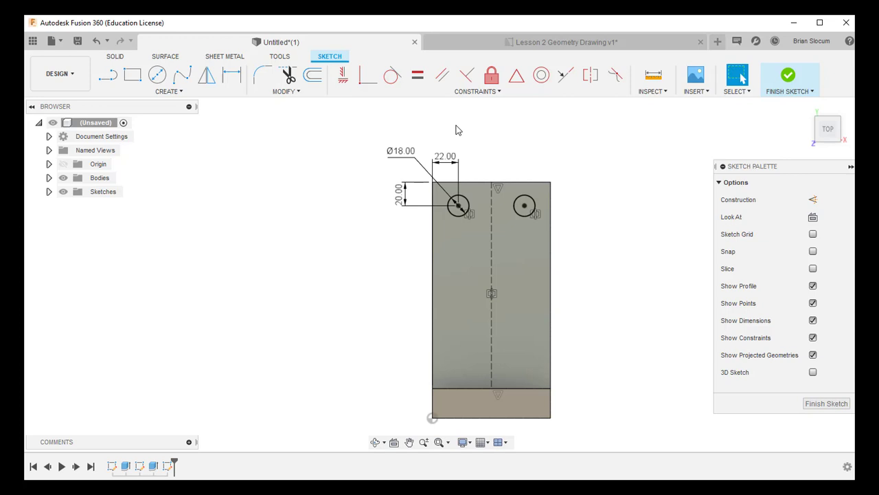
double_click(443, 159)
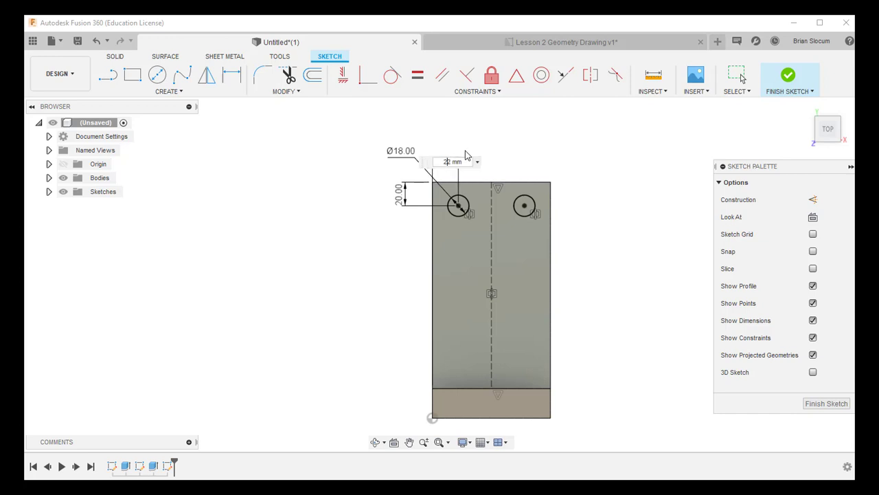
text(25)
key(Return)
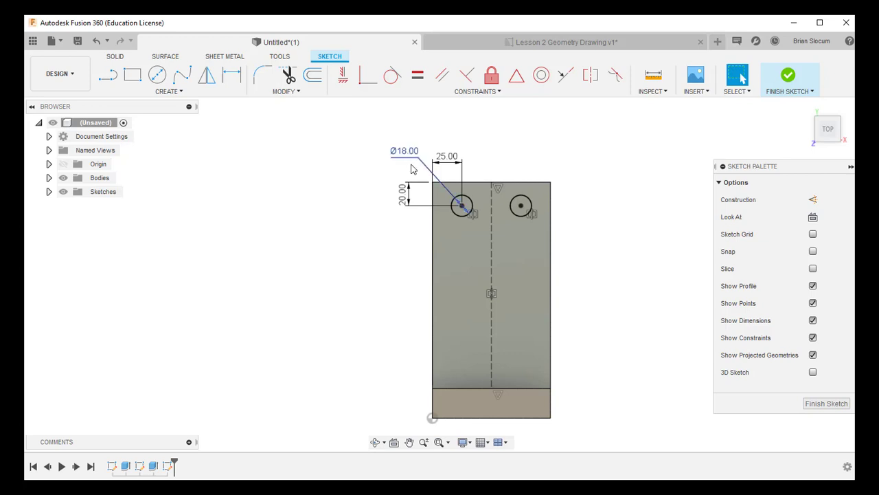
- Try a 5 mm offset between the original circle's center and the plate's far short edge, and restore it to 20 mm
double_click(402, 195)
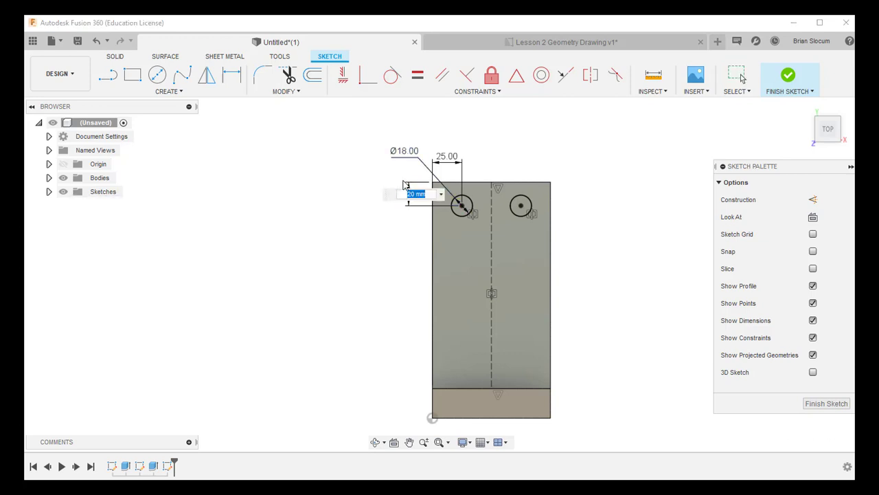
text(5)
key(Return)
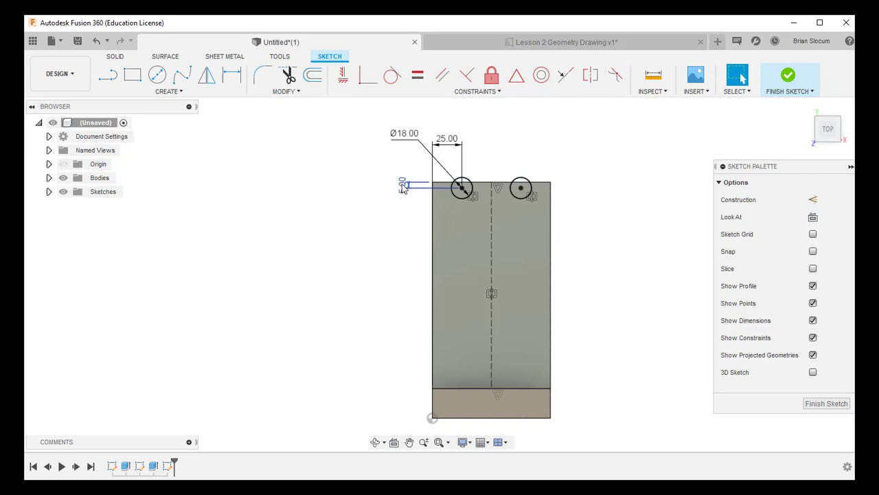
double_click(404, 187)
text(20)
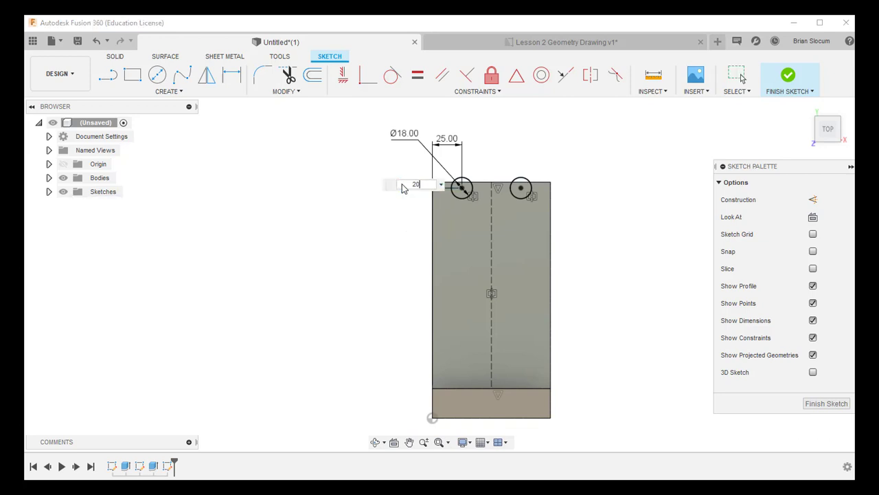
key(Return)
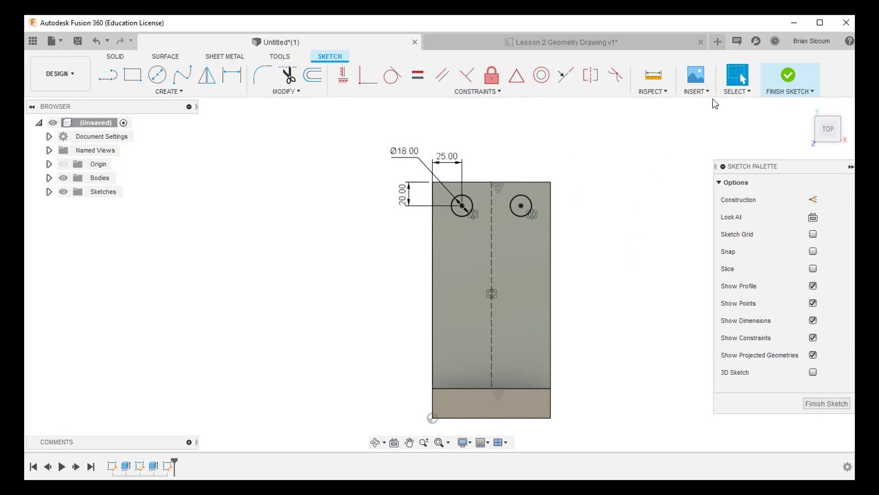
- Finish the sketch and extrude both 18 mm circles as a cut with a distance of -10 mm through the plate
click(790, 81)
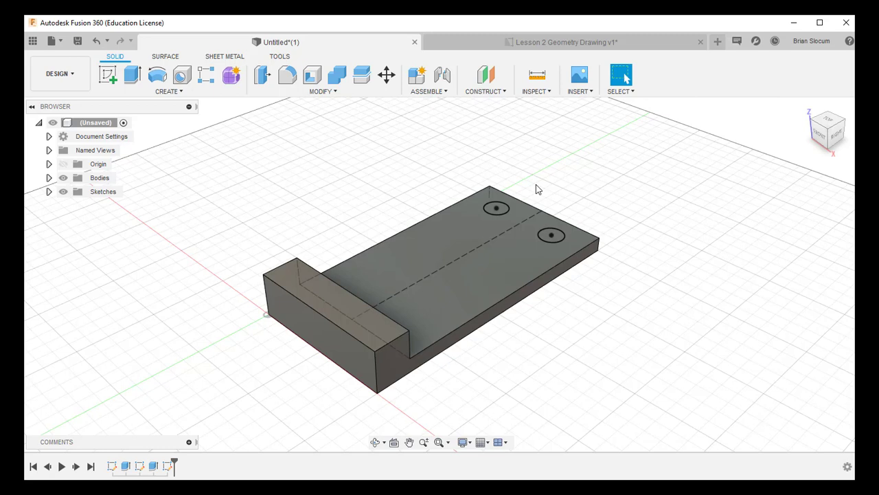
click(133, 73)
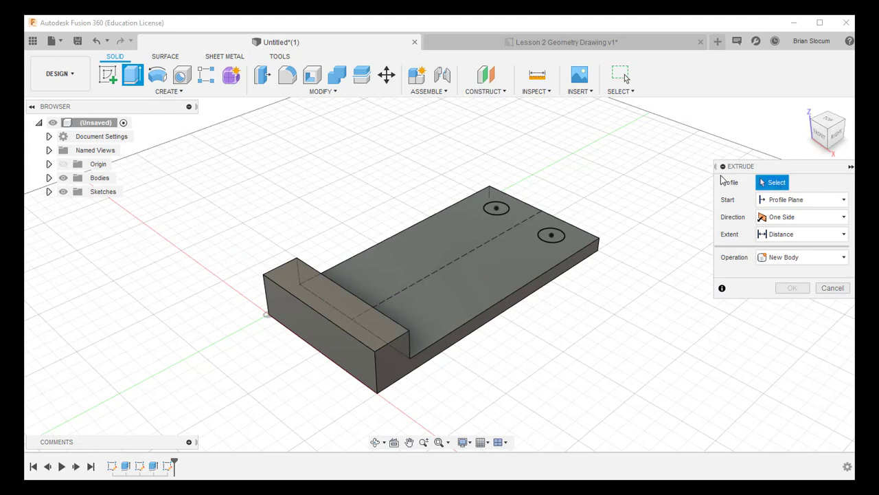
click(491, 209)
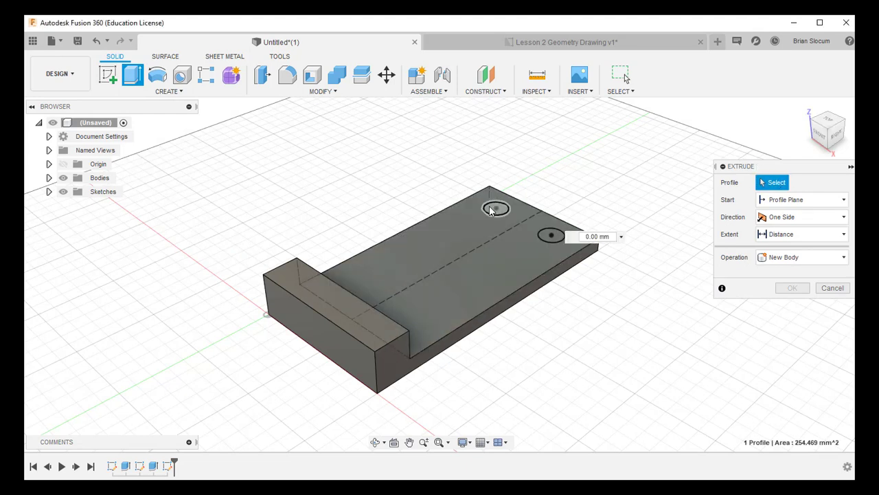
click(547, 235)
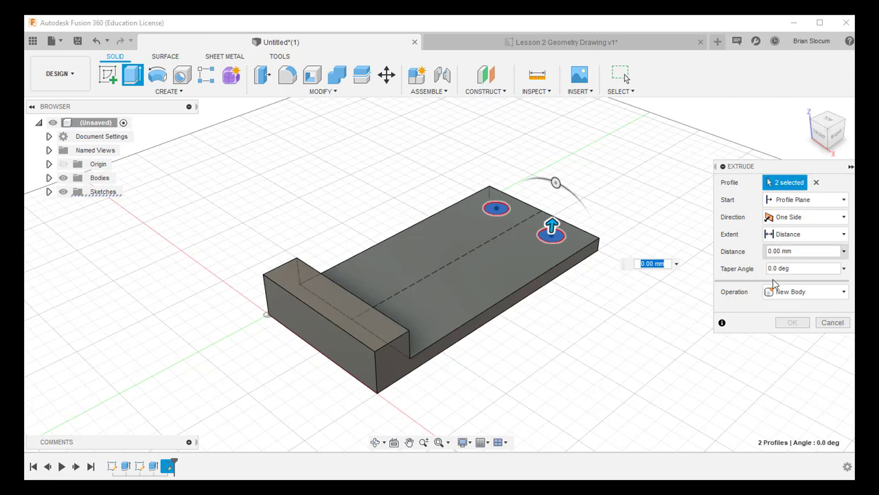
click(818, 295)
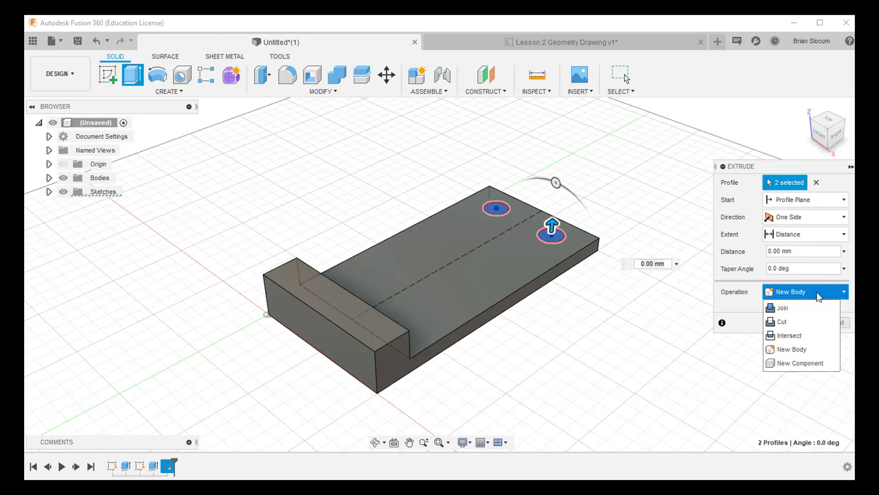
click(783, 321)
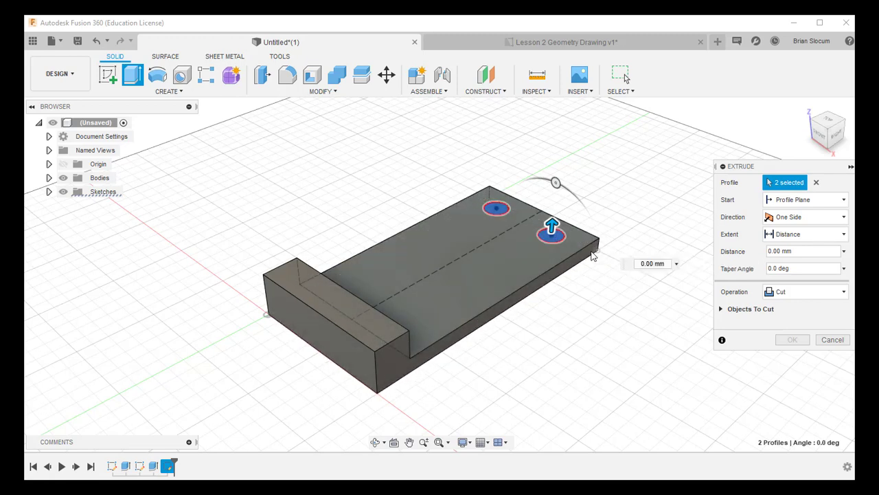
drag(551, 221, 620, 278)
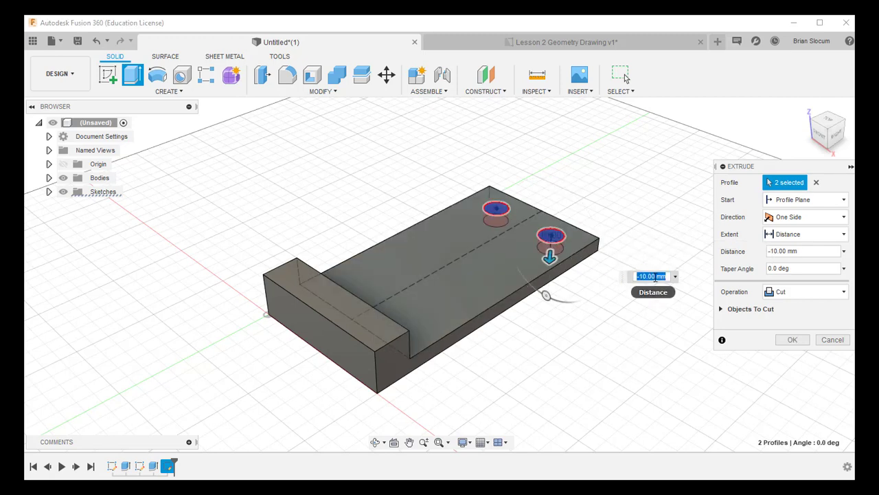
click(791, 341)
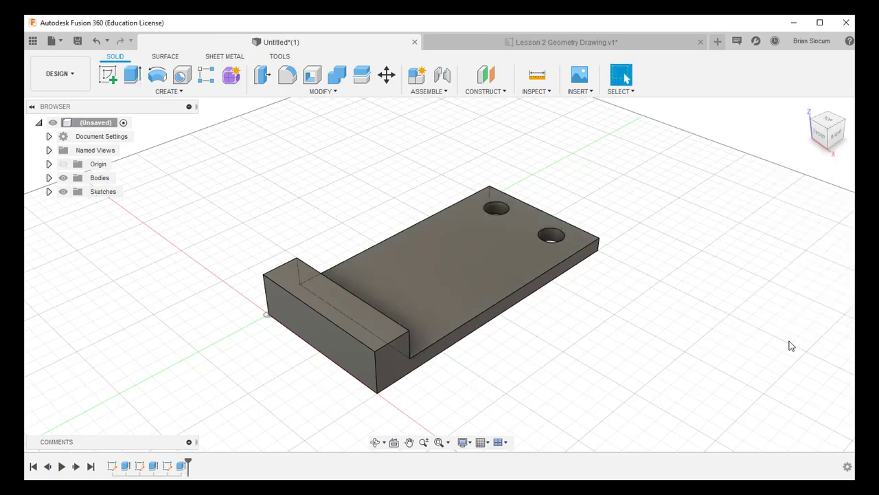
shift+middle_drag(465, 372, 520, 199)
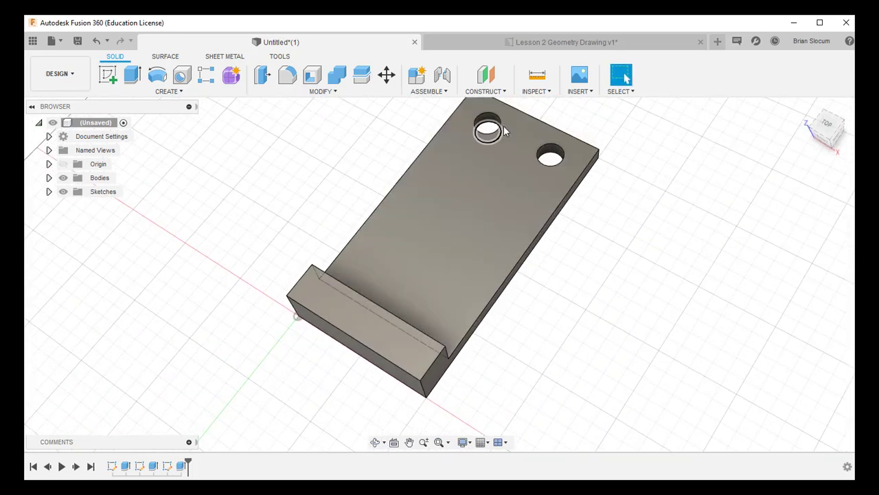